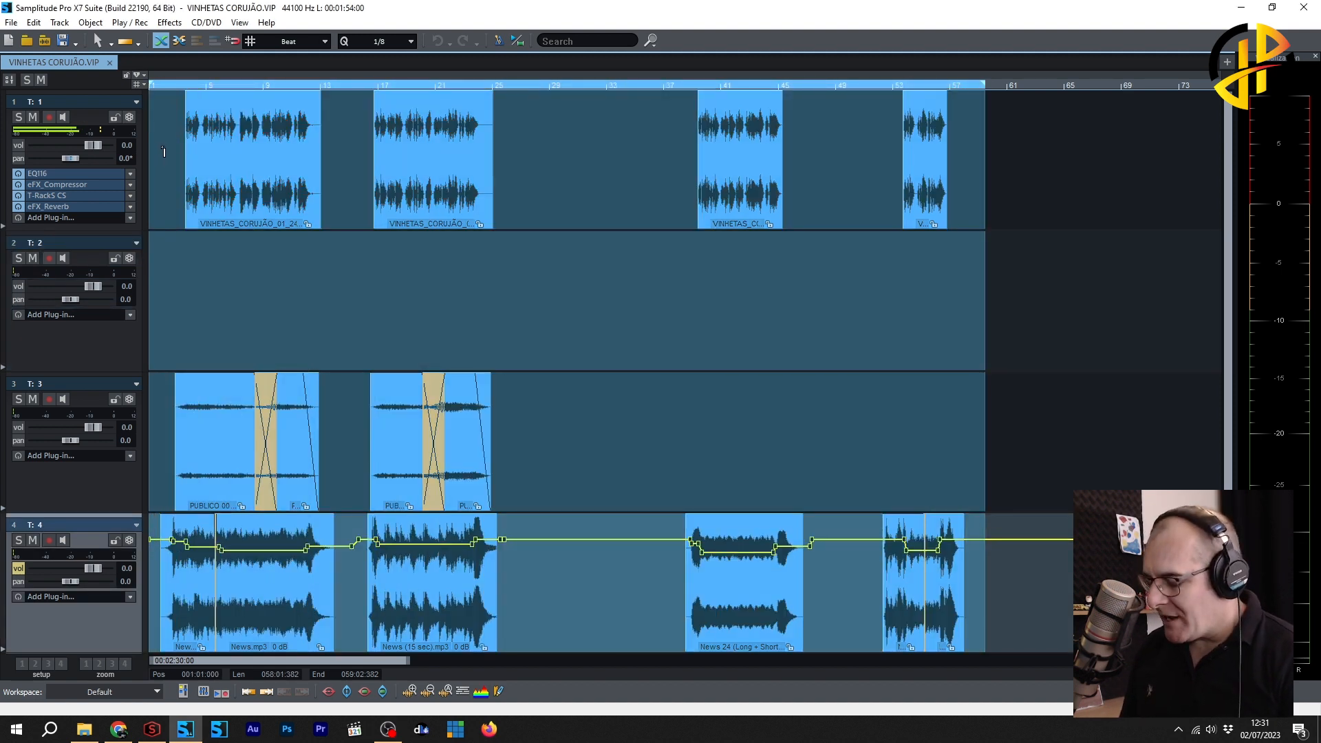
Export the project to D:\TRABALHO\RENDERIZADO under the custom name VINHETAS and close the rendered WAV file.
{"action": "key", "text": "m"}
{"action": "double_click", "coordinate": [341, 314]}
{"action": "type", "text": "VINHETAS"}
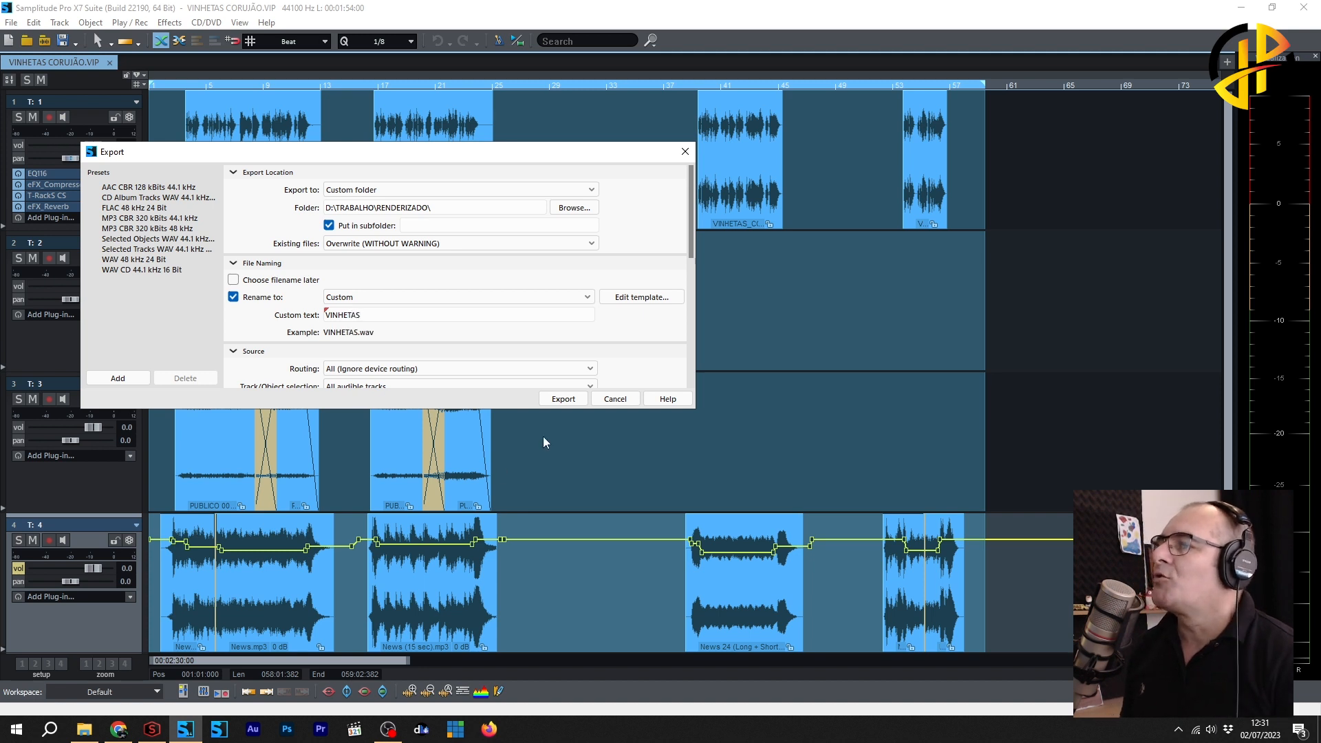
{"action": "left_click", "coordinate": [562, 400]}
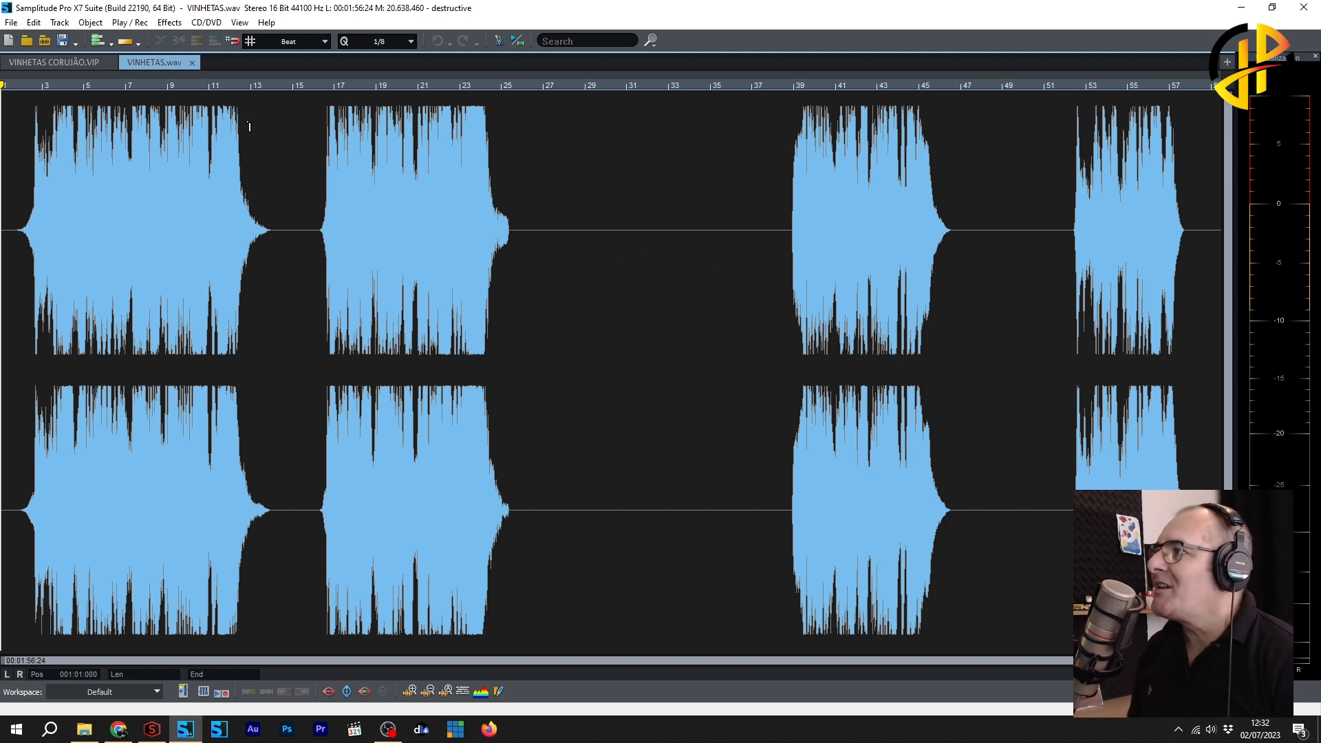
{"action": "left_click", "coordinate": [193, 62]}
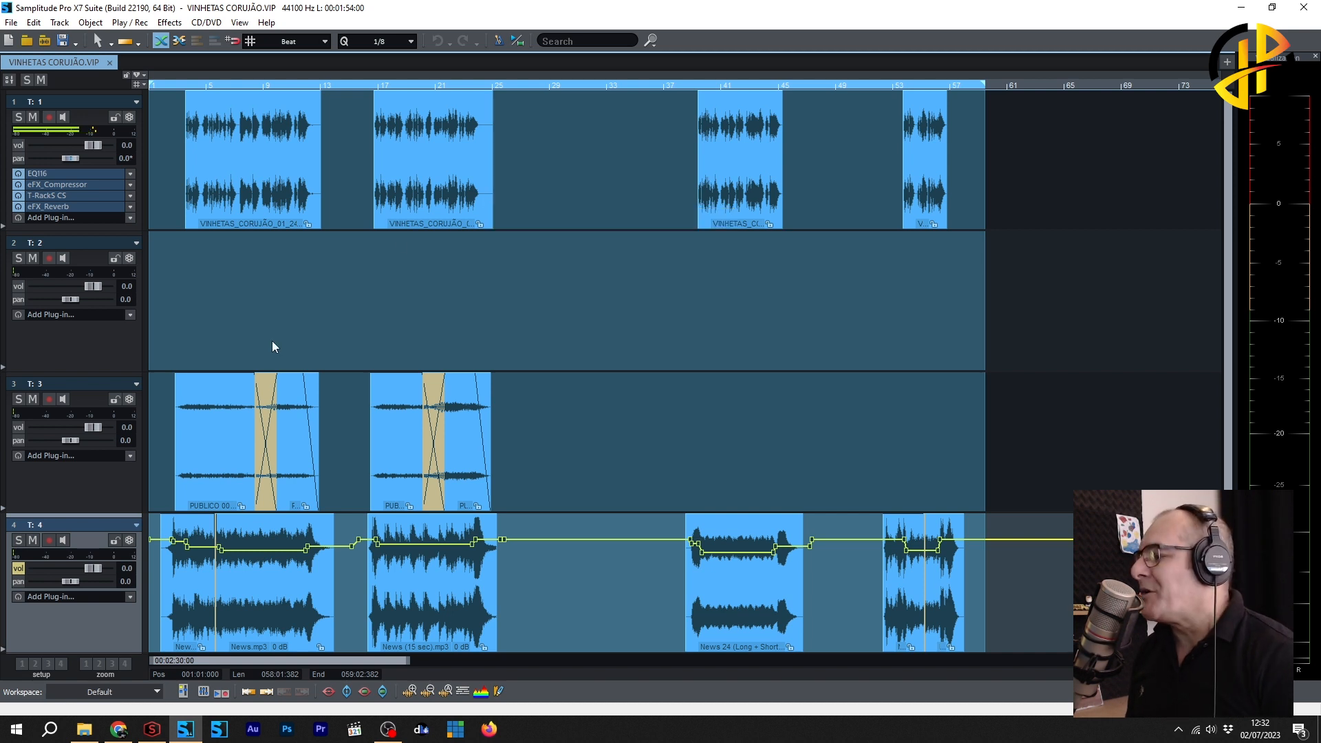
Switch to SOUND FORGE Pro and open VINHETAS.wav in it from the RENDERIZADO folder.
{"action": "left_click", "coordinate": [152, 729]}
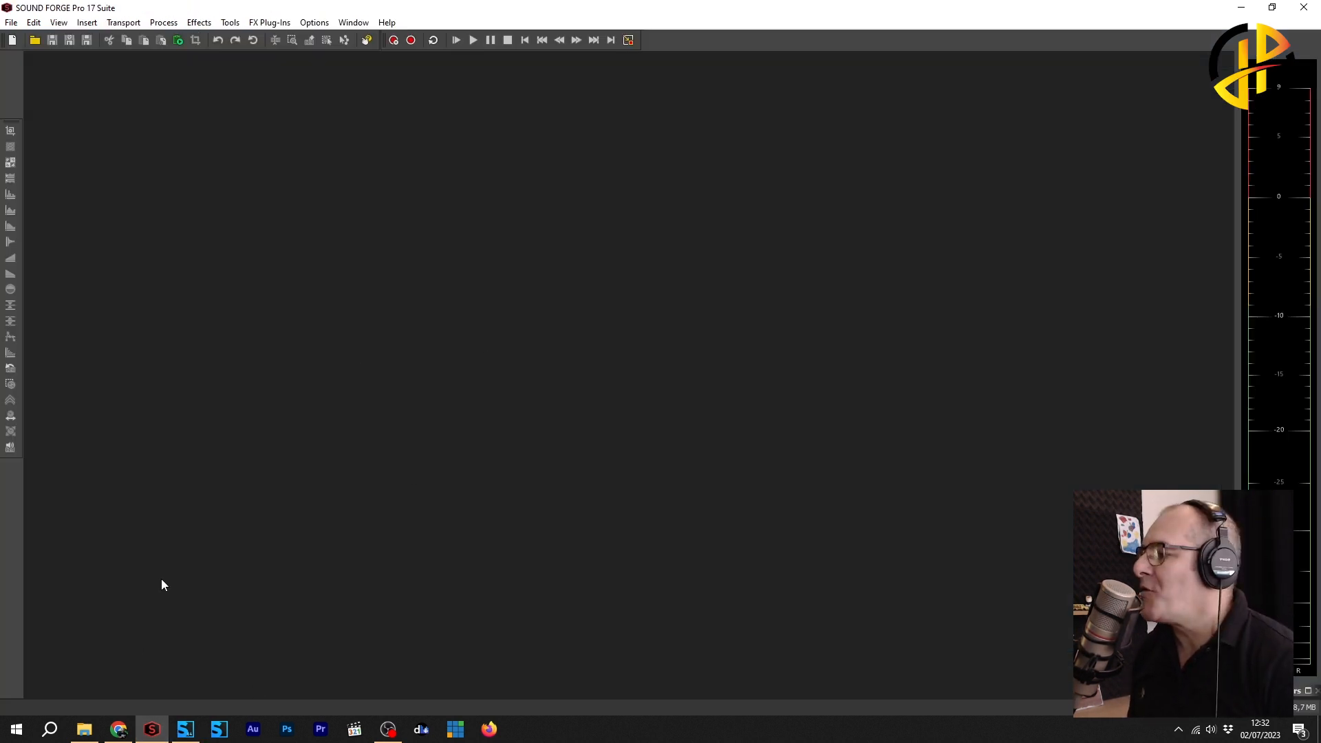
{"action": "left_click", "coordinate": [84, 729]}
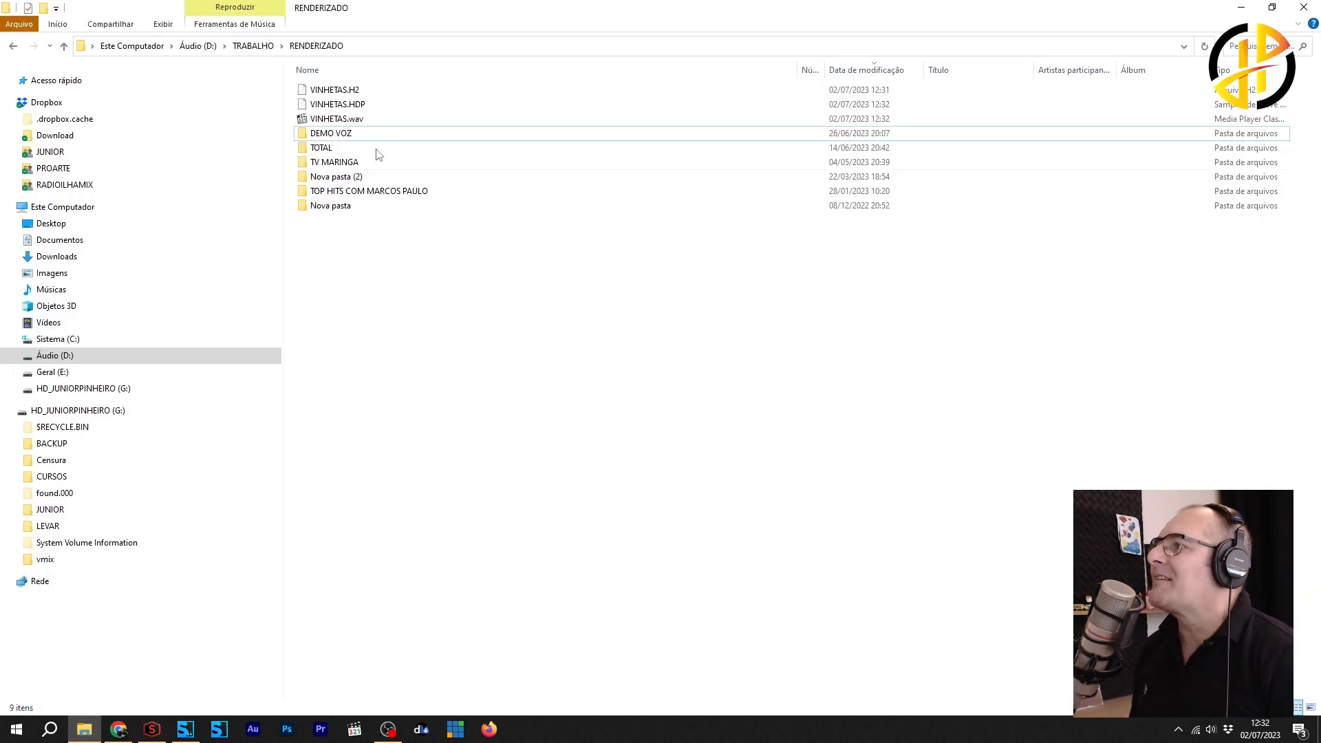
{"action": "left_click_drag", "start_coordinate": [330, 123], "coordinate": [356, 401]}
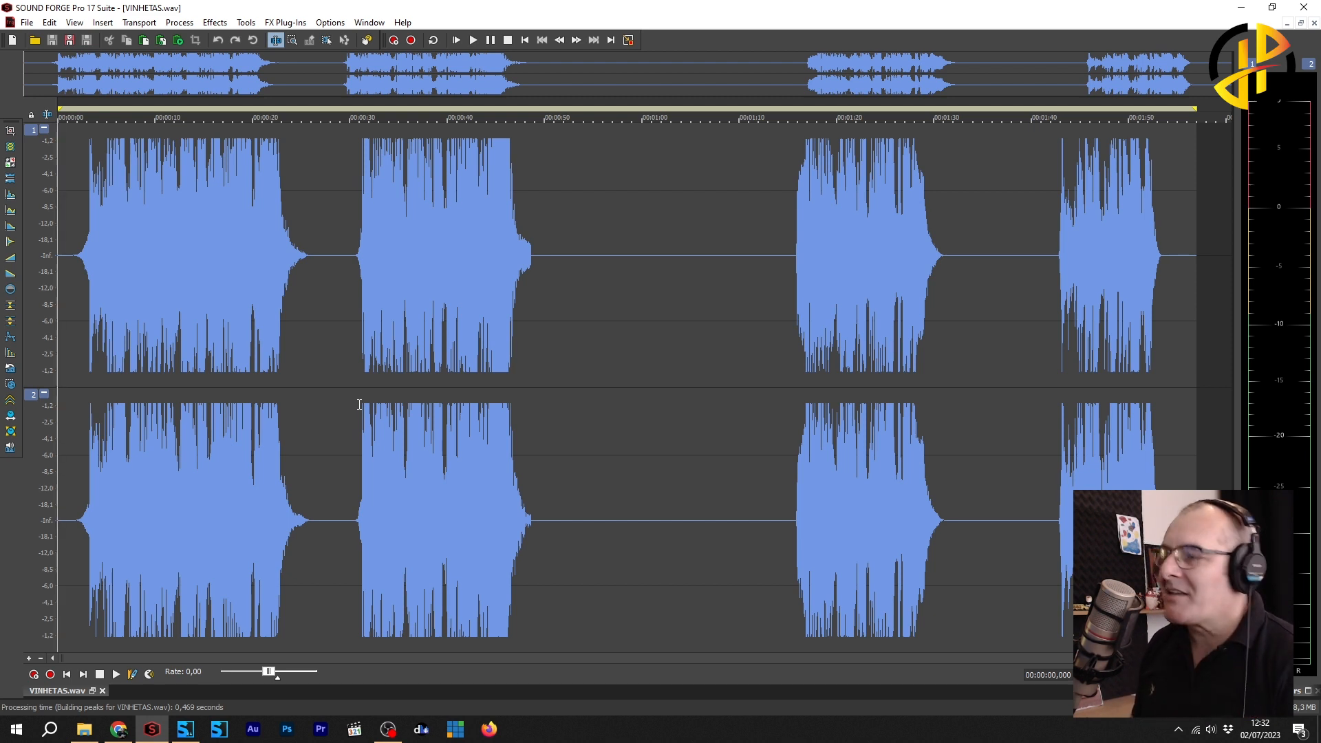
Copy the first jingle in VINHETAS.wav, including its fade tail, into a new sound file.
{"action": "left_click_drag", "start_coordinate": [328, 297], "coordinate": [67, 481]}
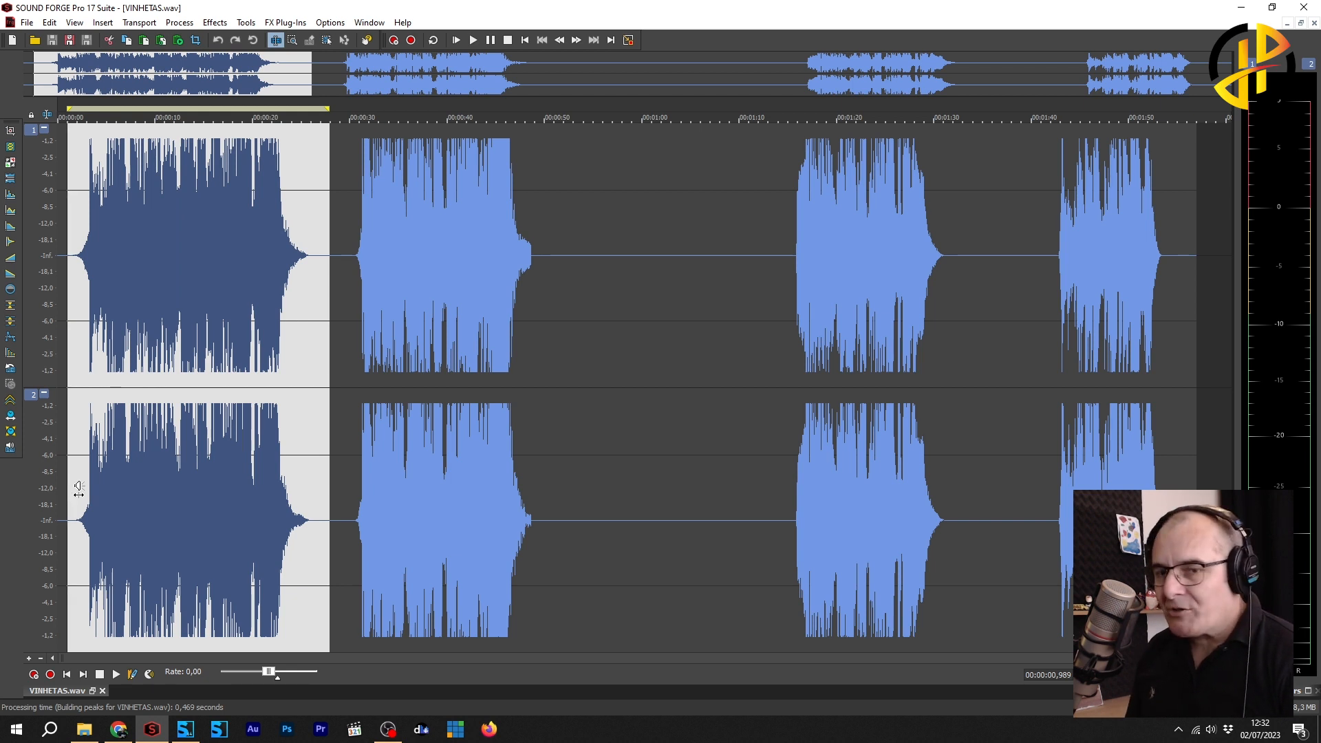
{"action": "key", "text": "ctrl+c"}
{"action": "key", "text": "ctrl+e"}
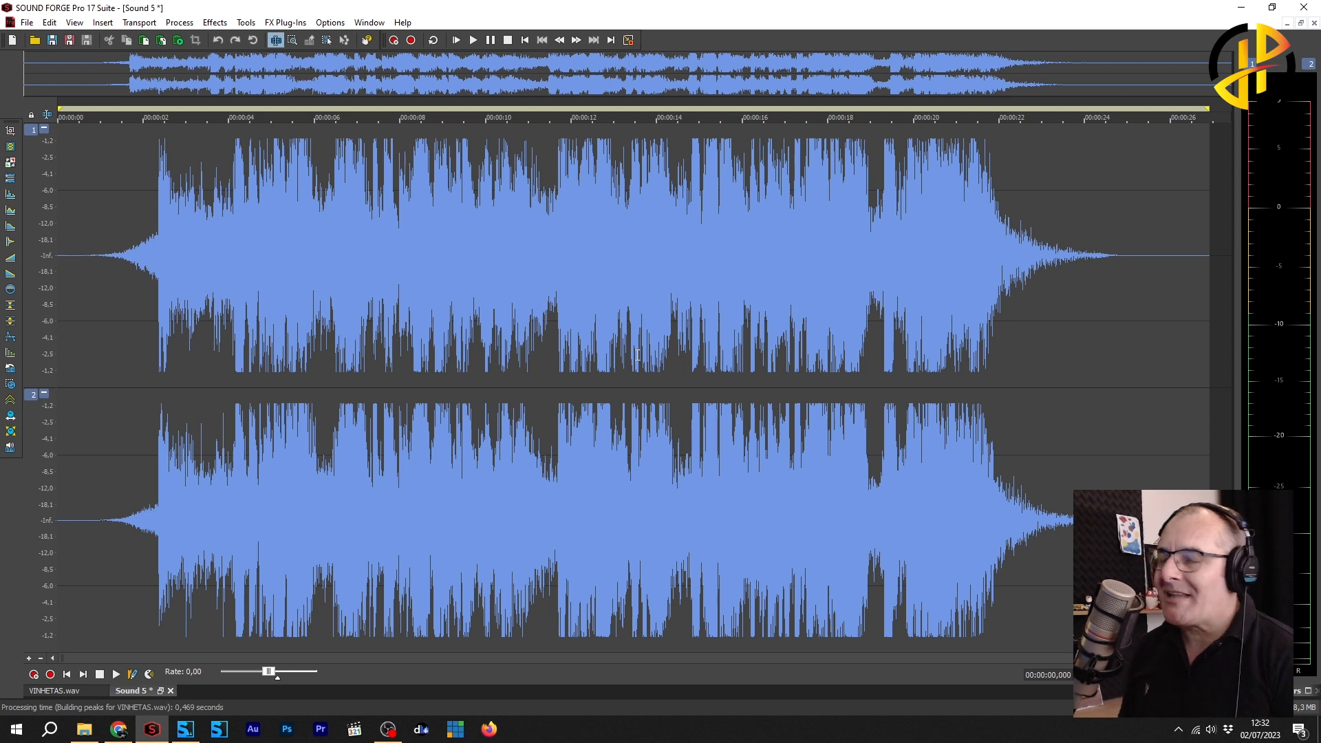
{"action": "left_click", "coordinate": [56, 690]}
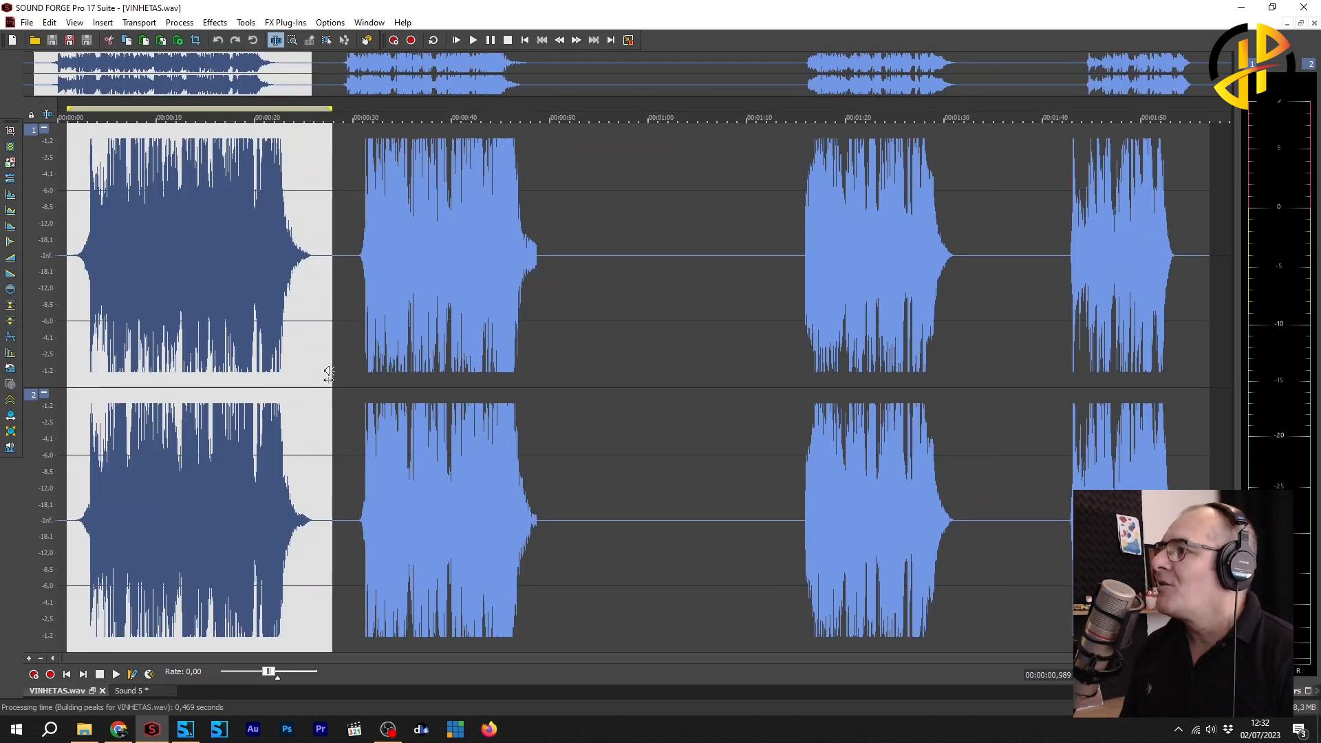
{"action": "key", "text": "ctrl+v"}
{"action": "key", "text": "ctrl+s"}
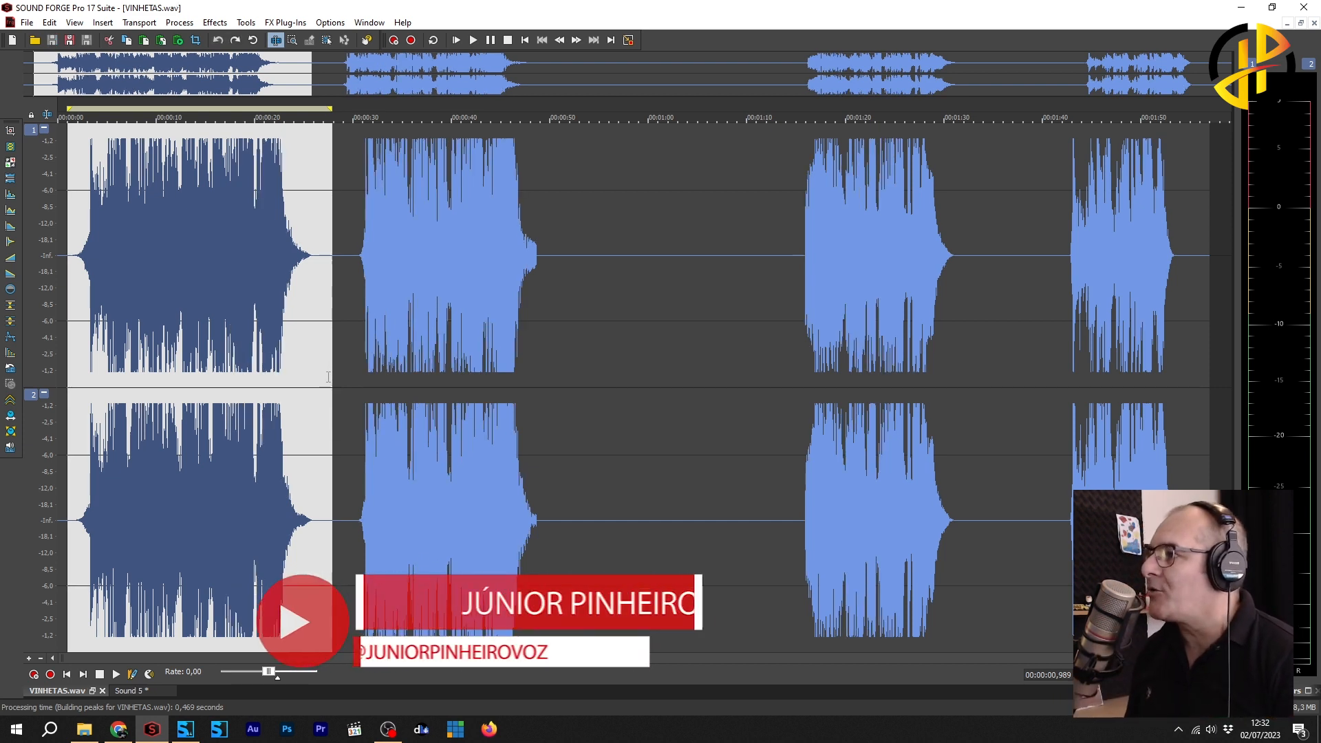
{"action": "key", "text": "ctrl+Tab"}
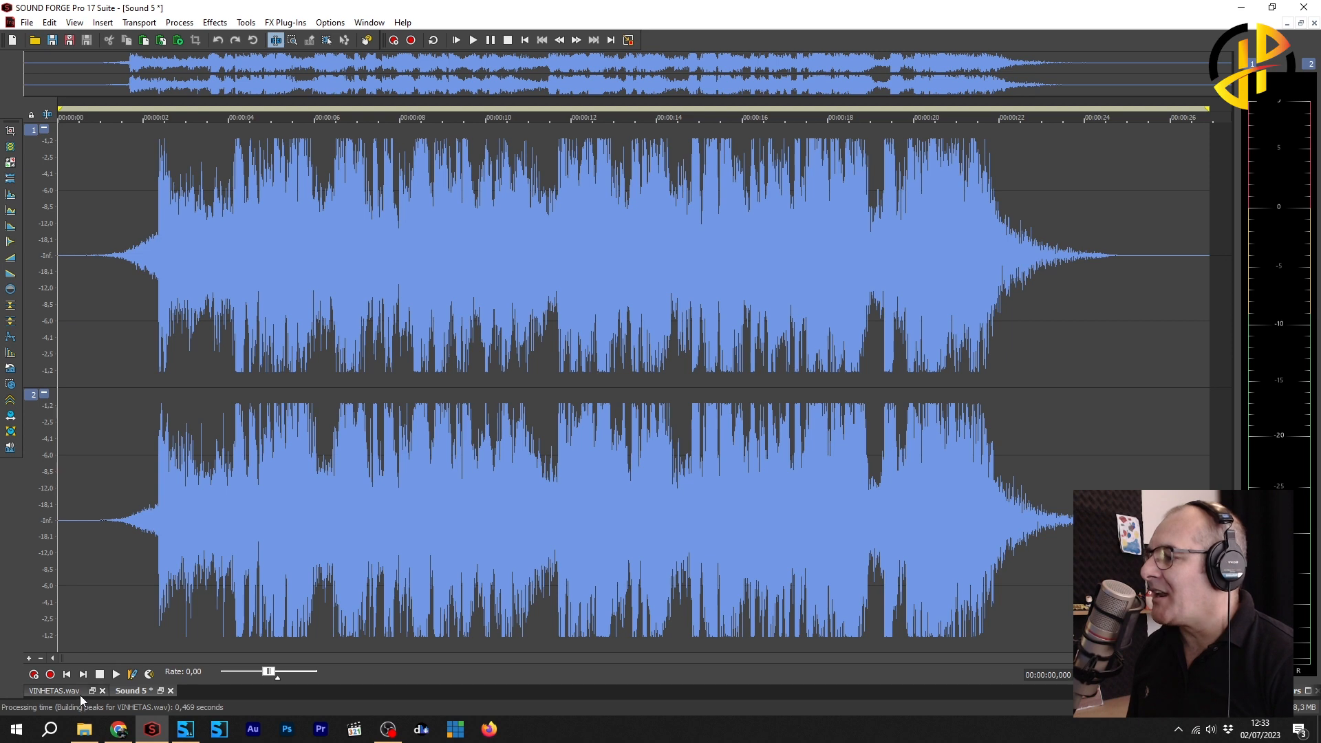
Copy the second jingle in VINHETAS.wav, with the silence around it, into a new sound file.
{"action": "left_click", "coordinate": [54, 690]}
{"action": "left_click_drag", "start_coordinate": [528, 390], "coordinate": [333, 454]}
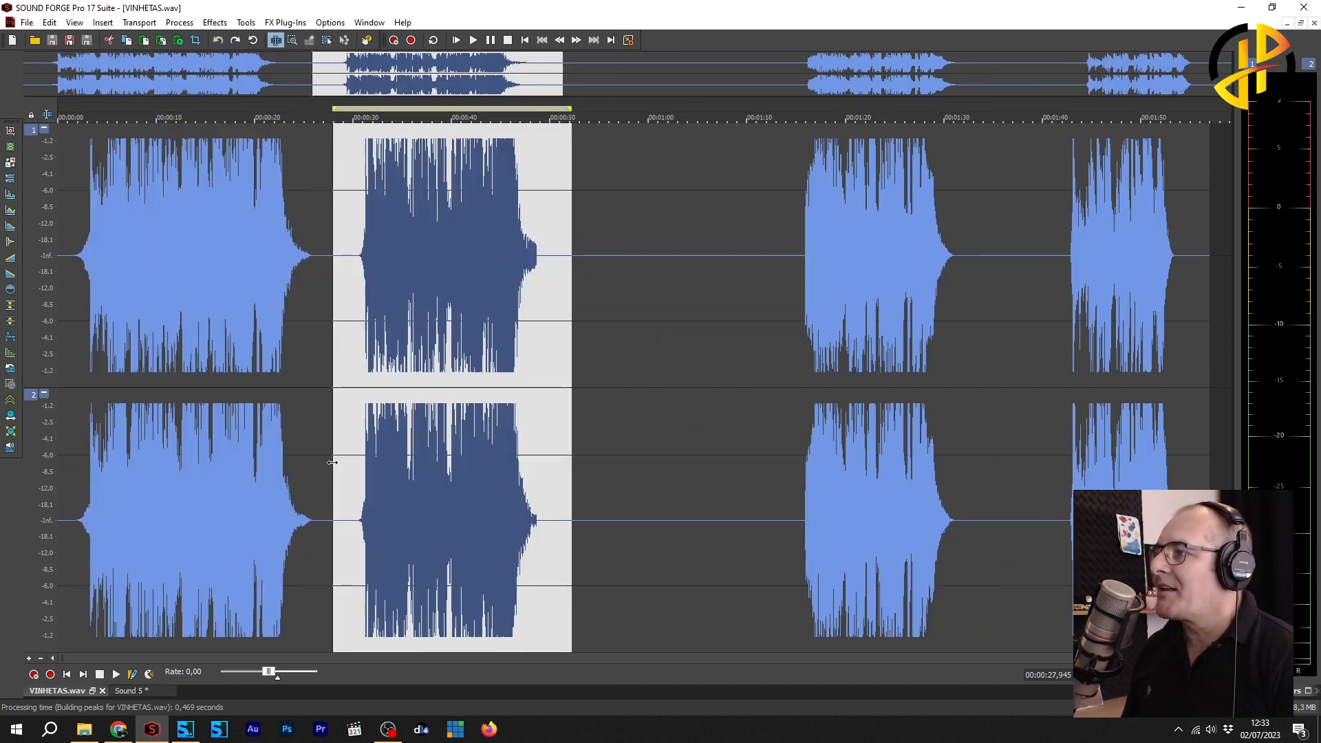
{"action": "key", "text": "ctrl+c"}
{"action": "key", "text": "ctrl+e"}
Copy the third jingle in VINHETAS.wav, with the silence around it, into a new sound file.
{"action": "left_click", "coordinate": [54, 691]}
{"action": "left_click_drag", "start_coordinate": [990, 474], "coordinate": [759, 474]}
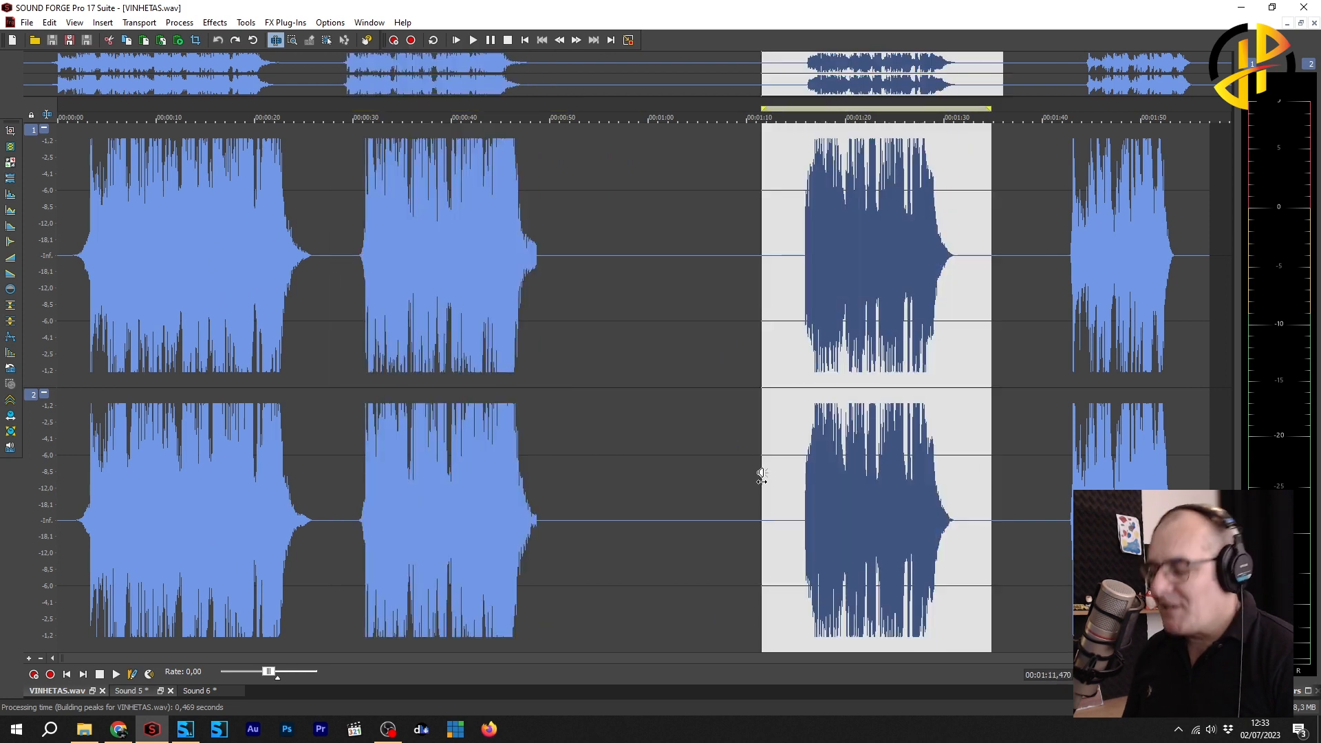
{"action": "key", "text": "ctrl+c"}
{"action": "key", "text": "ctrl+e"}
Copy the fourth and last jingle in VINHETAS.wav into a new sound file, and close the VINHETAS.wav source file.
{"action": "left_click", "coordinate": [54, 691]}
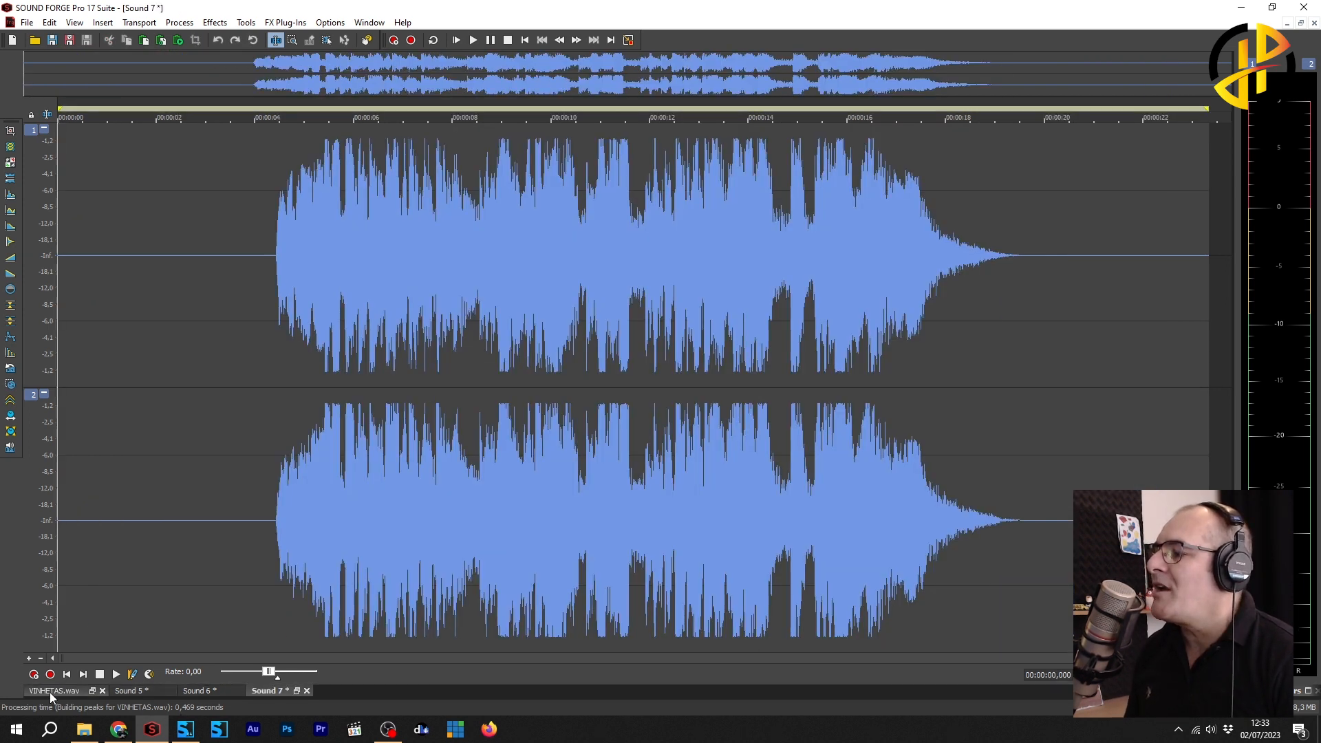
{"action": "left_click_drag", "start_coordinate": [1201, 454], "coordinate": [1049, 454]}
{"action": "key", "text": "ctrl+c"}
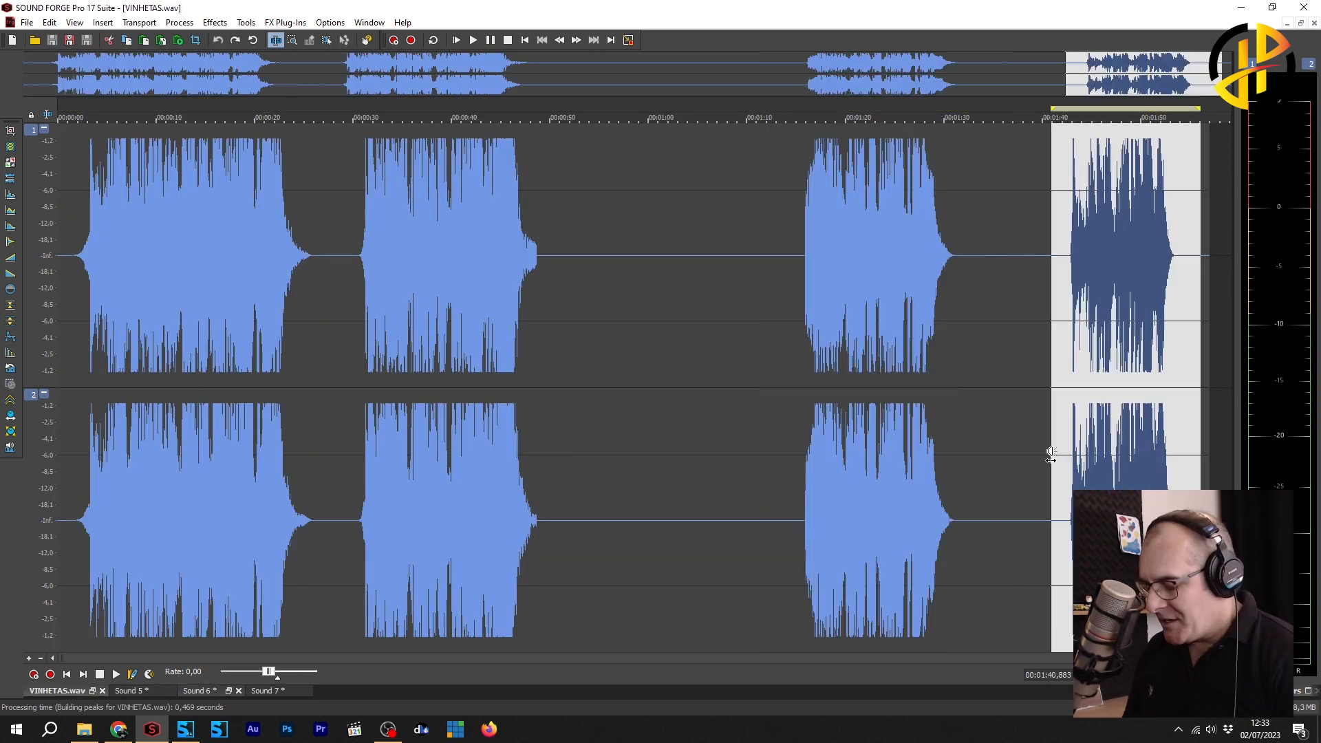
{"action": "key", "text": "ctrl+e"}
{"action": "left_click", "coordinate": [72, 692]}
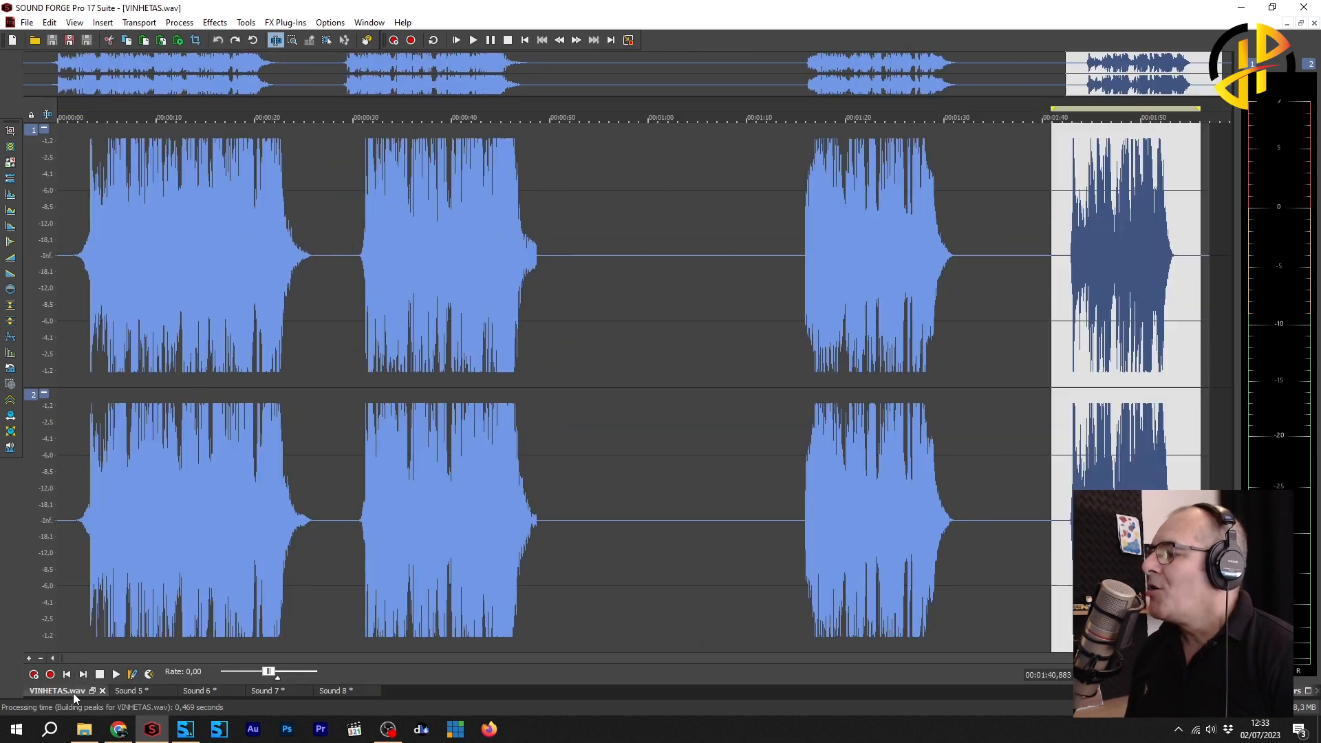
{"action": "left_click", "coordinate": [104, 692]}
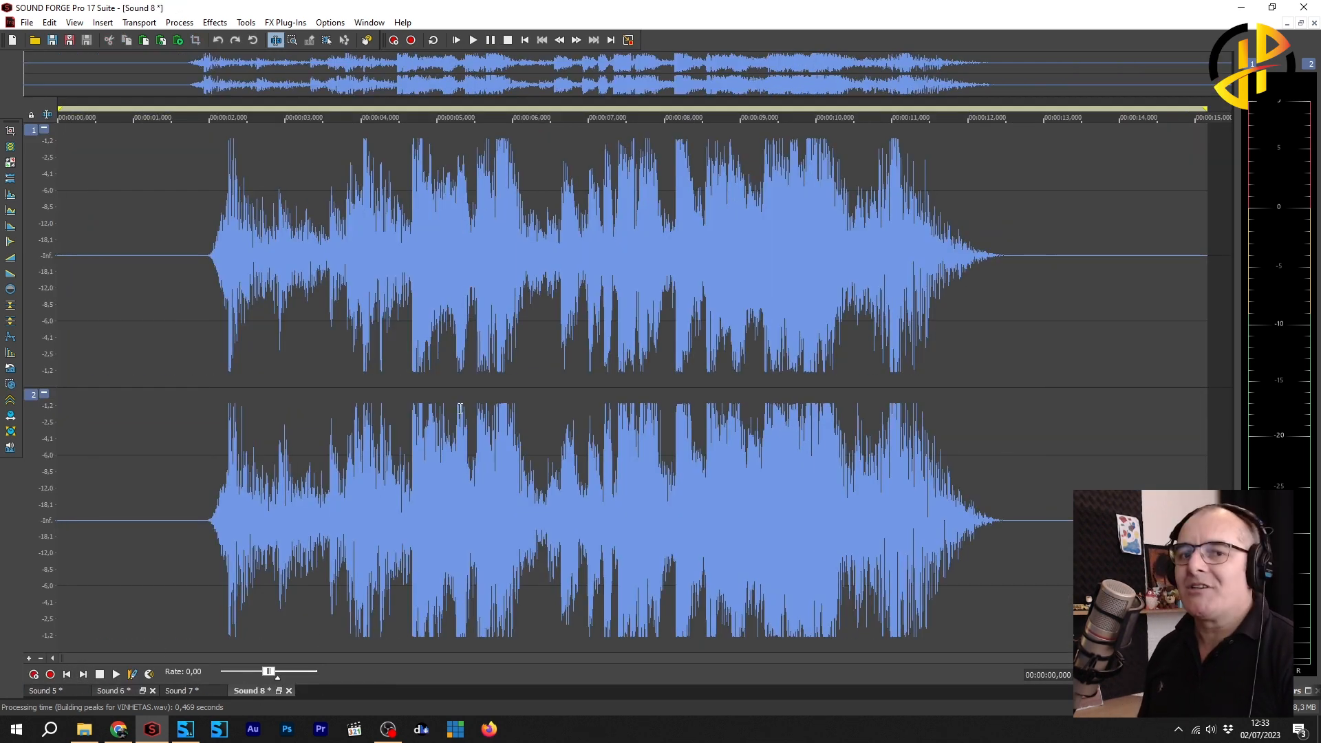
View each of the four extracted jingle files in turn, from Sound 5 to Sound 8.
{"action": "left_click", "coordinate": [47, 691]}
{"action": "left_click", "coordinate": [103, 691]}
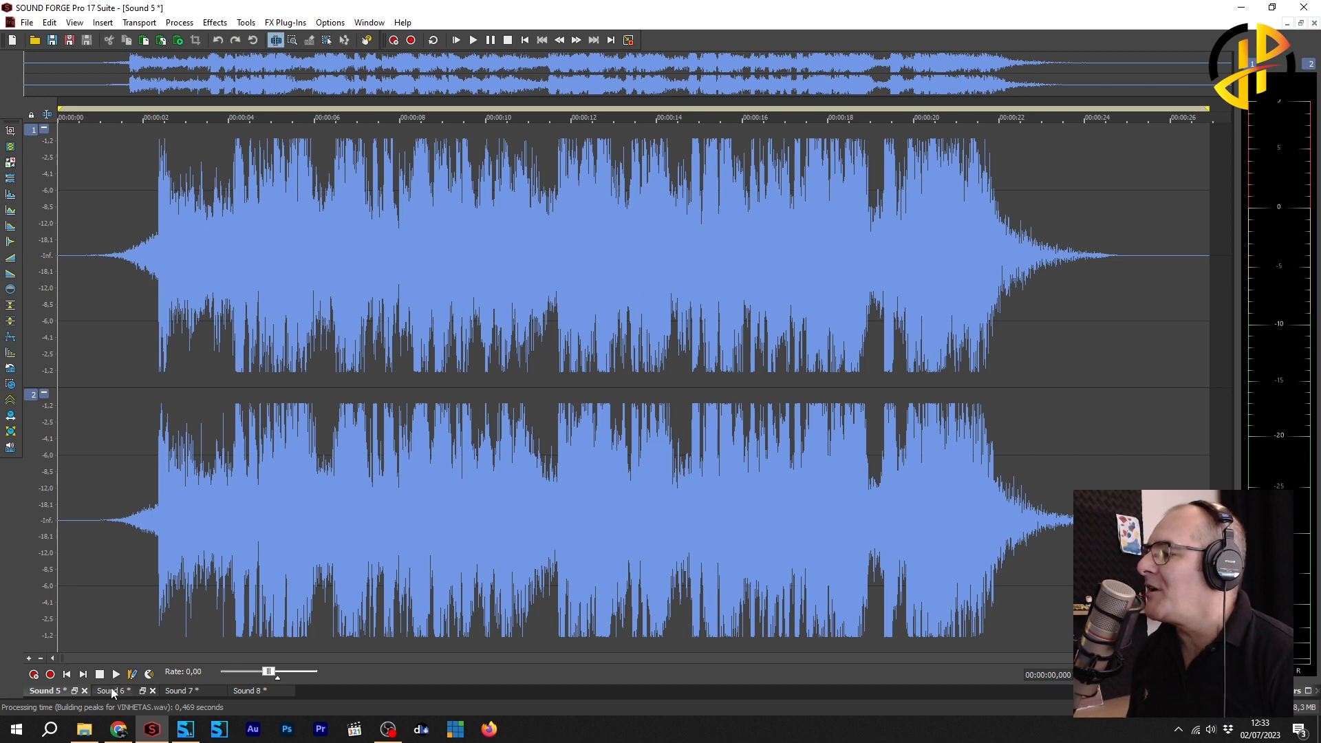
{"action": "left_click", "coordinate": [180, 691]}
{"action": "left_click", "coordinate": [247, 690]}
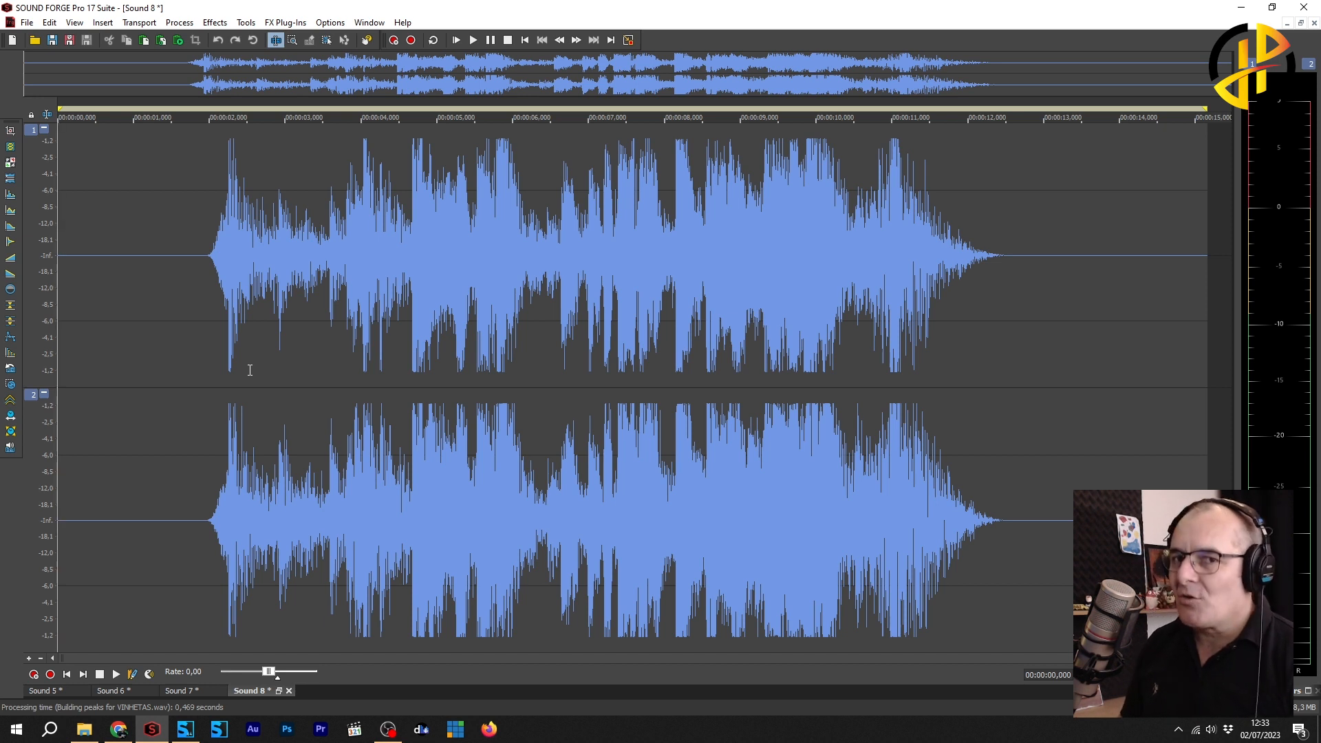
{"action": "left_click", "coordinate": [215, 22]}
{"action": "mouse_move", "coordinate": [188, 24]}
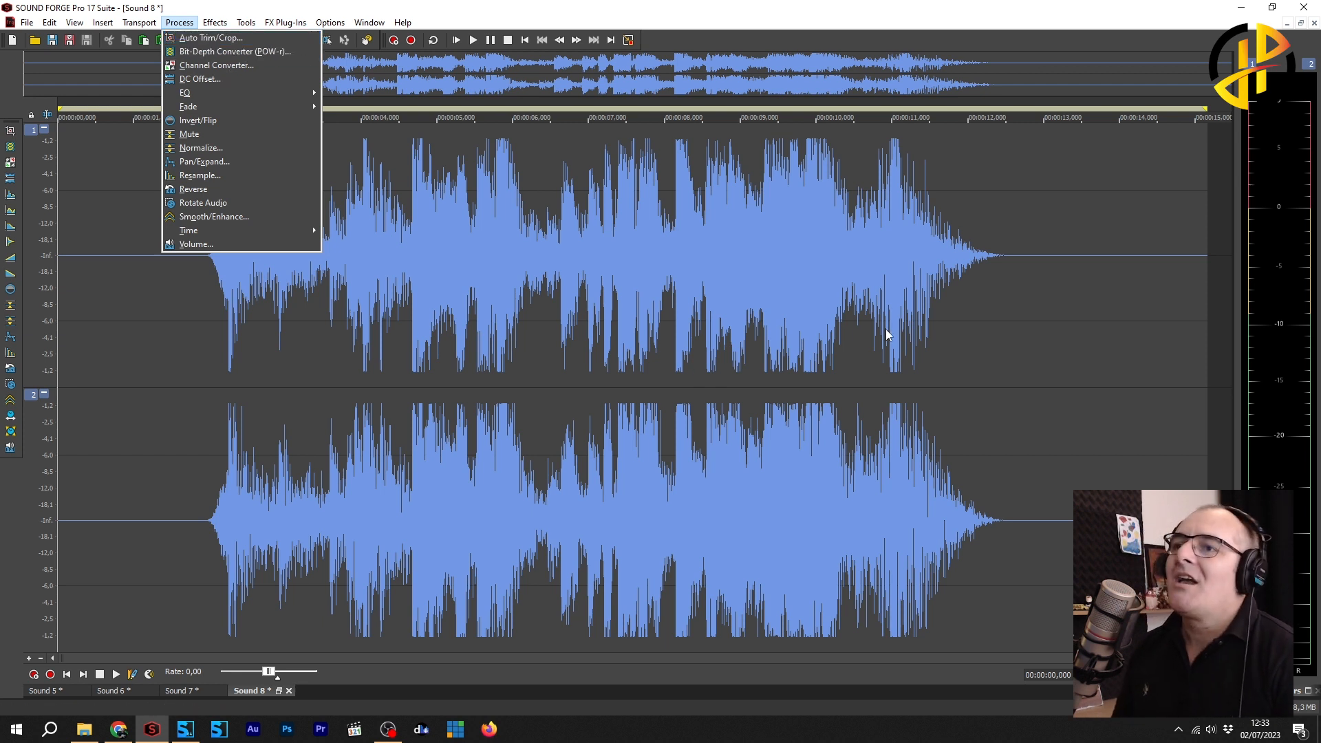
{"action": "left_click", "coordinate": [1010, 334]}
{"action": "left_click", "coordinate": [1011, 333]}
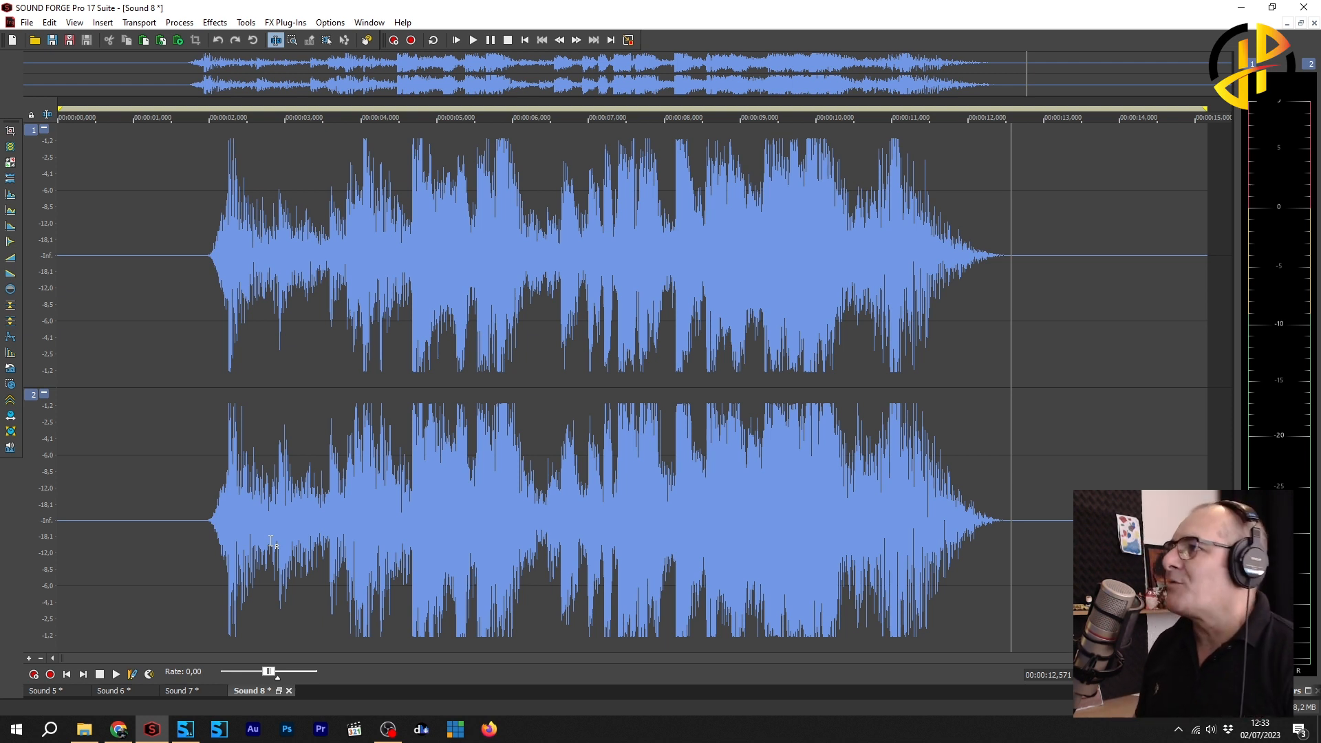
Open the Batch Converter for the open jingle files.
{"action": "left_click", "coordinate": [245, 23]}
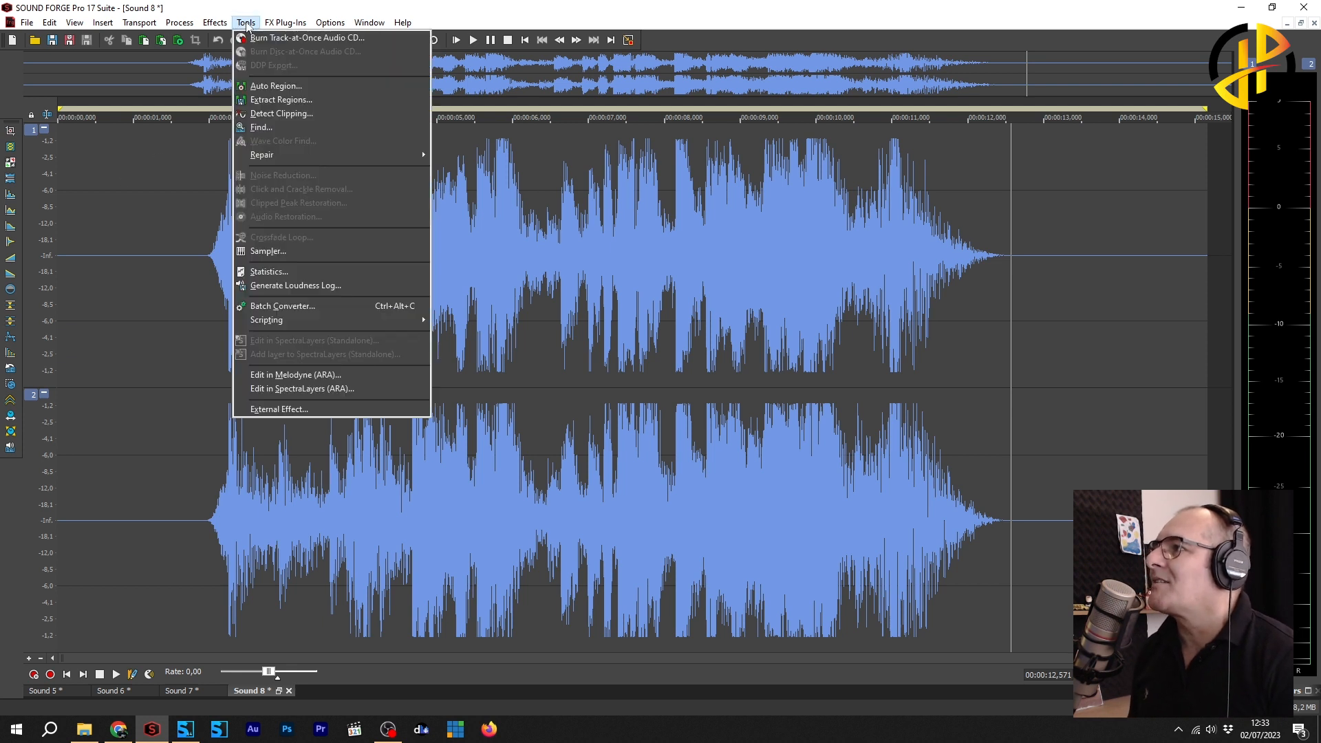
{"action": "left_click", "coordinate": [284, 307]}
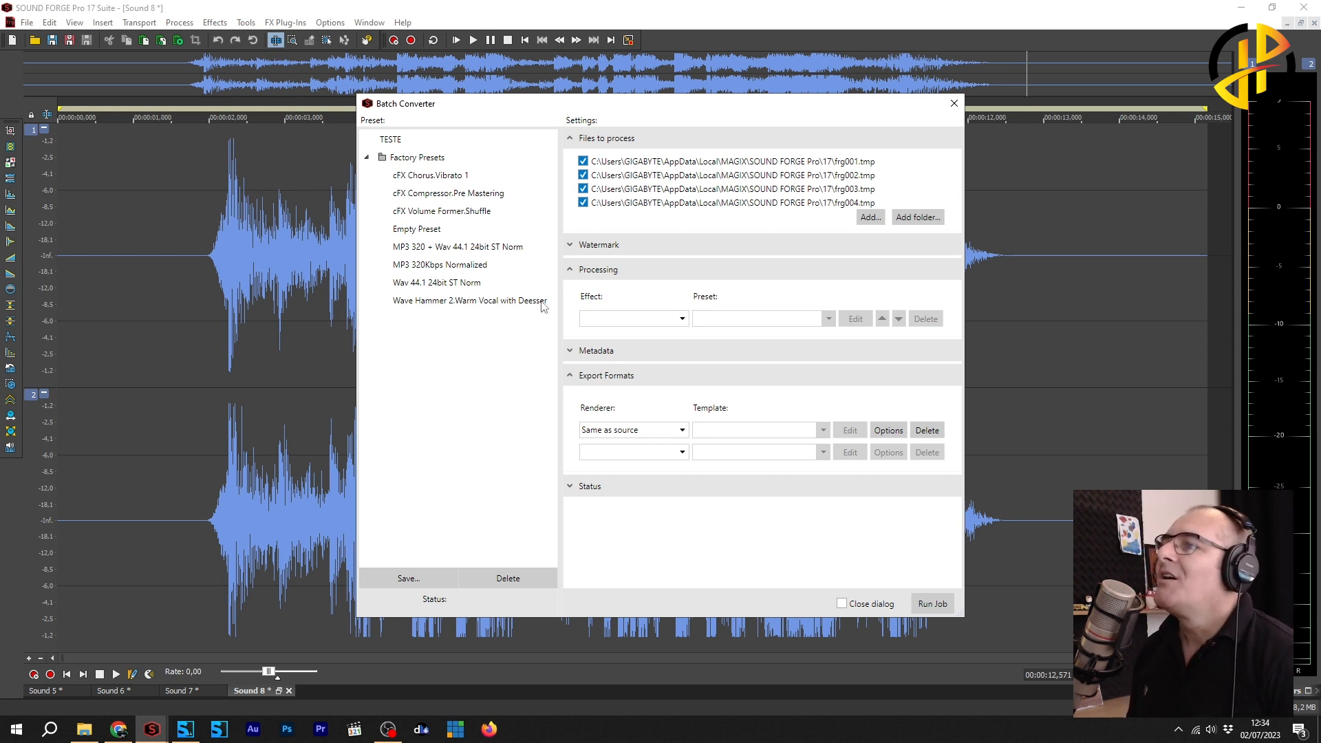
{"action": "left_click", "coordinate": [571, 246]}
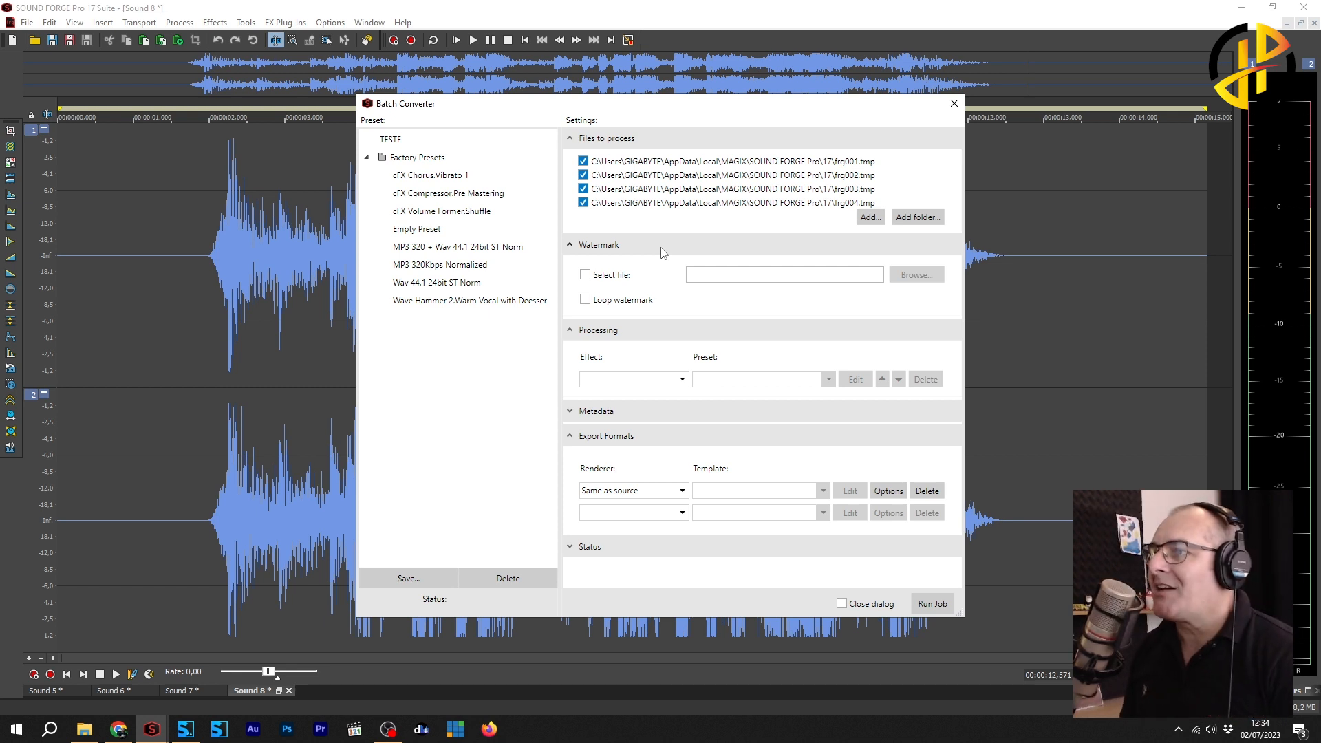
{"action": "left_click", "coordinate": [585, 277]}
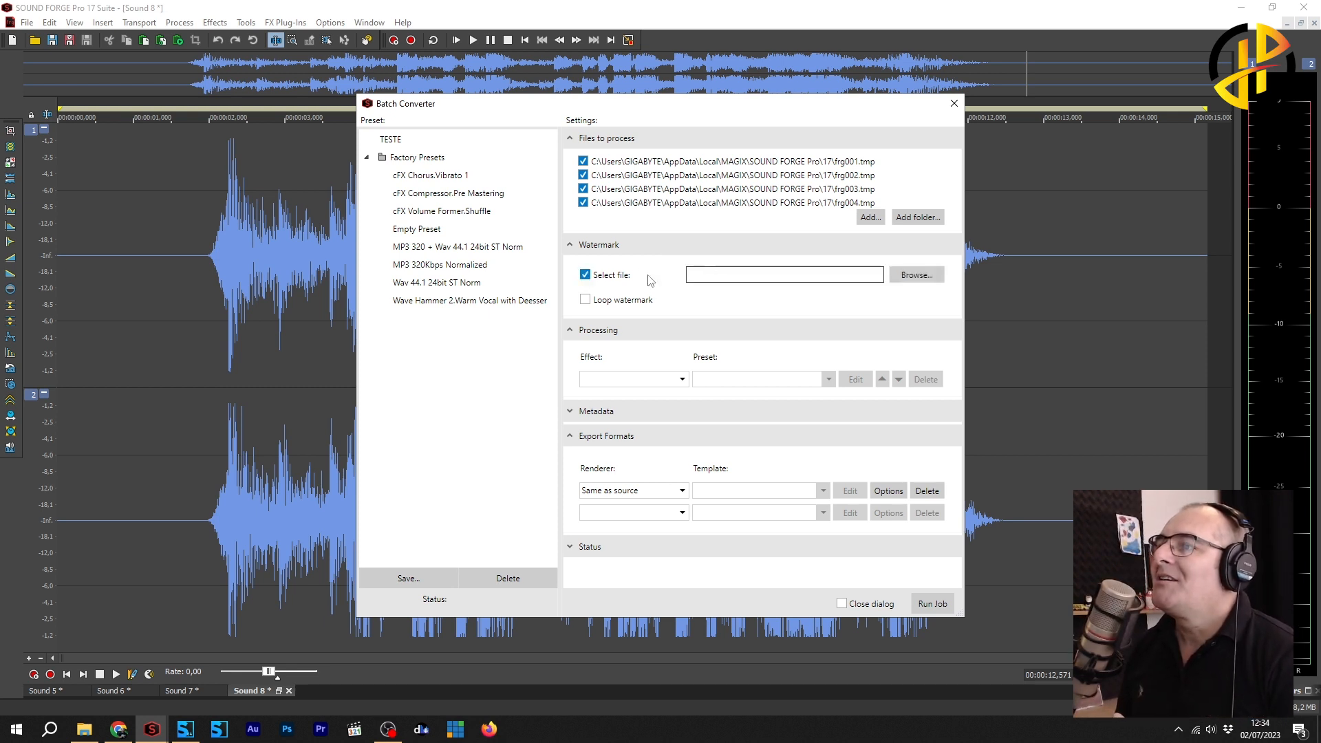
{"action": "left_click", "coordinate": [608, 280]}
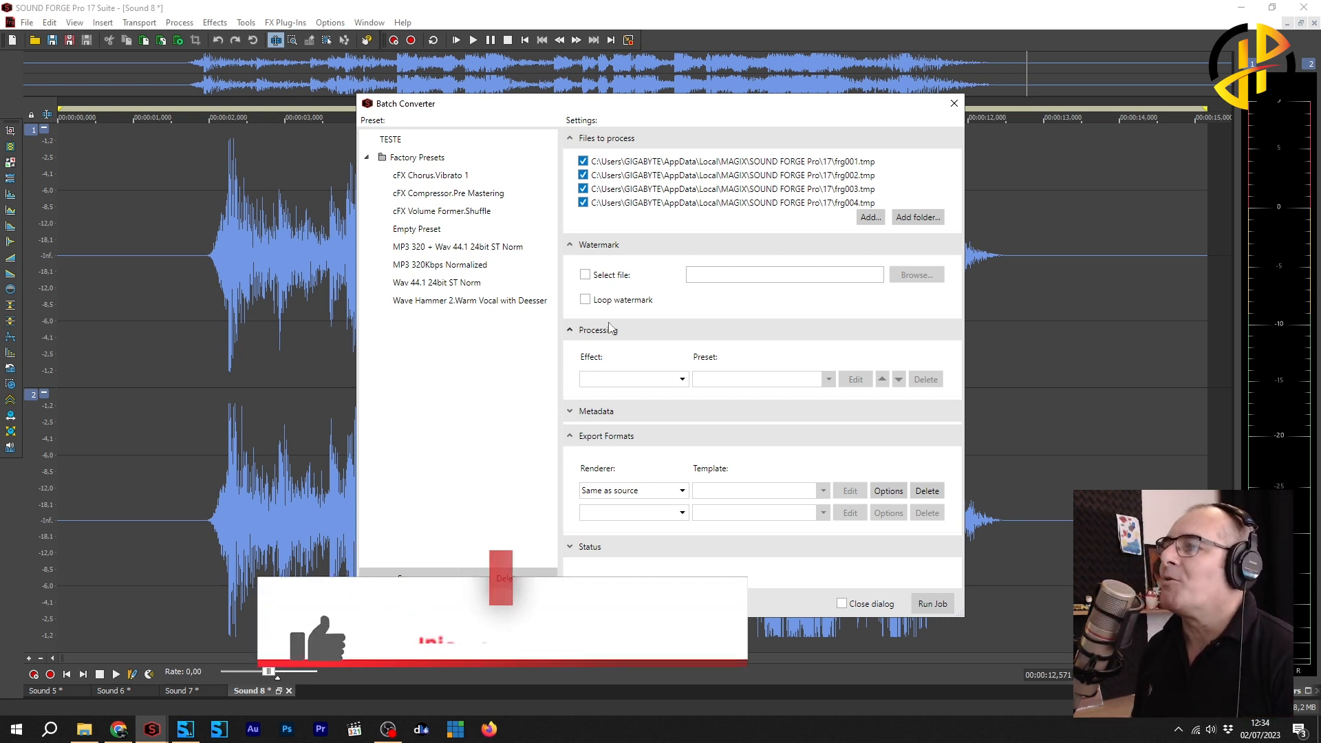
{"action": "left_click", "coordinate": [597, 246]}
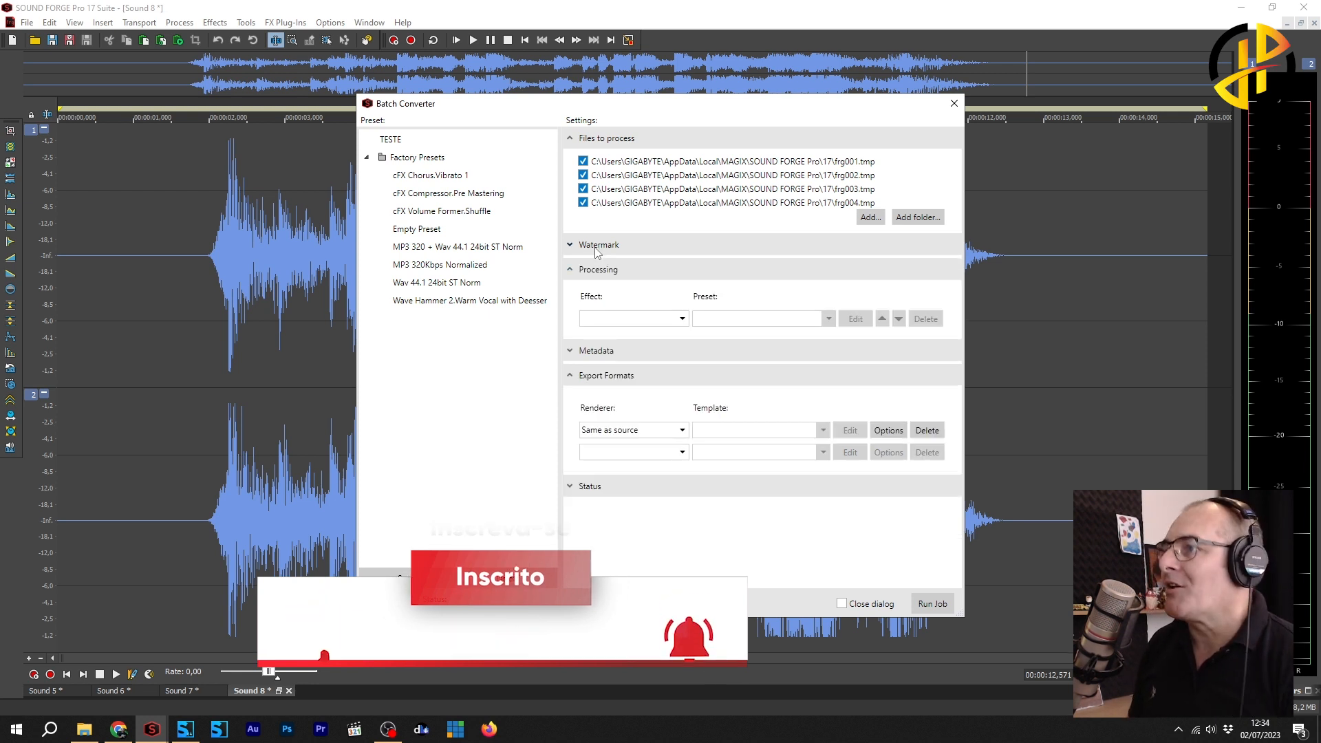
Add Auto Trim/Crop as the first processing effect of the batch job.
{"action": "left_click", "coordinate": [680, 319]}
{"action": "scroll", "coordinate": [672, 369], "scroll_direction": "up", "scroll_amount": 1}
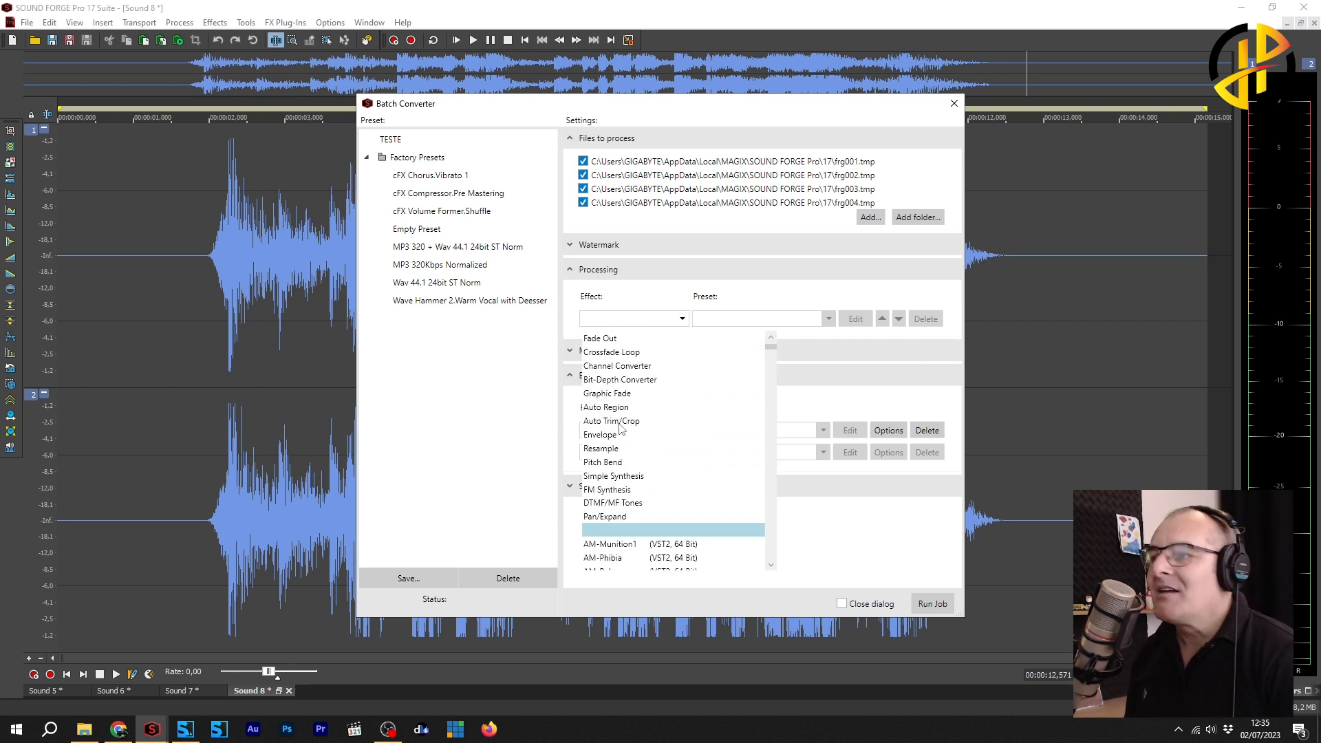
{"action": "left_click", "coordinate": [619, 421]}
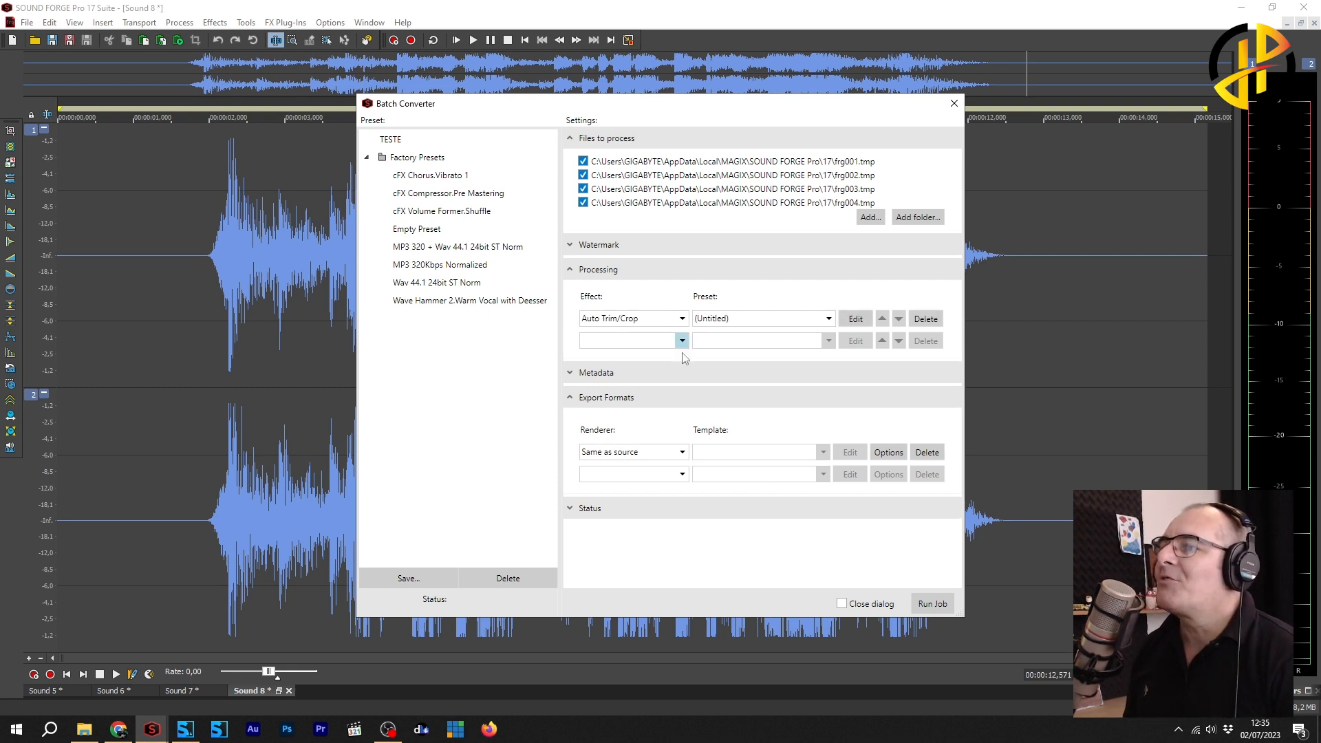
Add the Wave Hammer 2.0 (VST2, 64 Bit) plug-in as the second processing effect of the batch job.
{"action": "left_click_drag", "start_coordinate": [770, 373], "coordinate": [770, 568]}
{"action": "scroll", "coordinate": [716, 554], "scroll_direction": "down", "scroll_amount": 12}
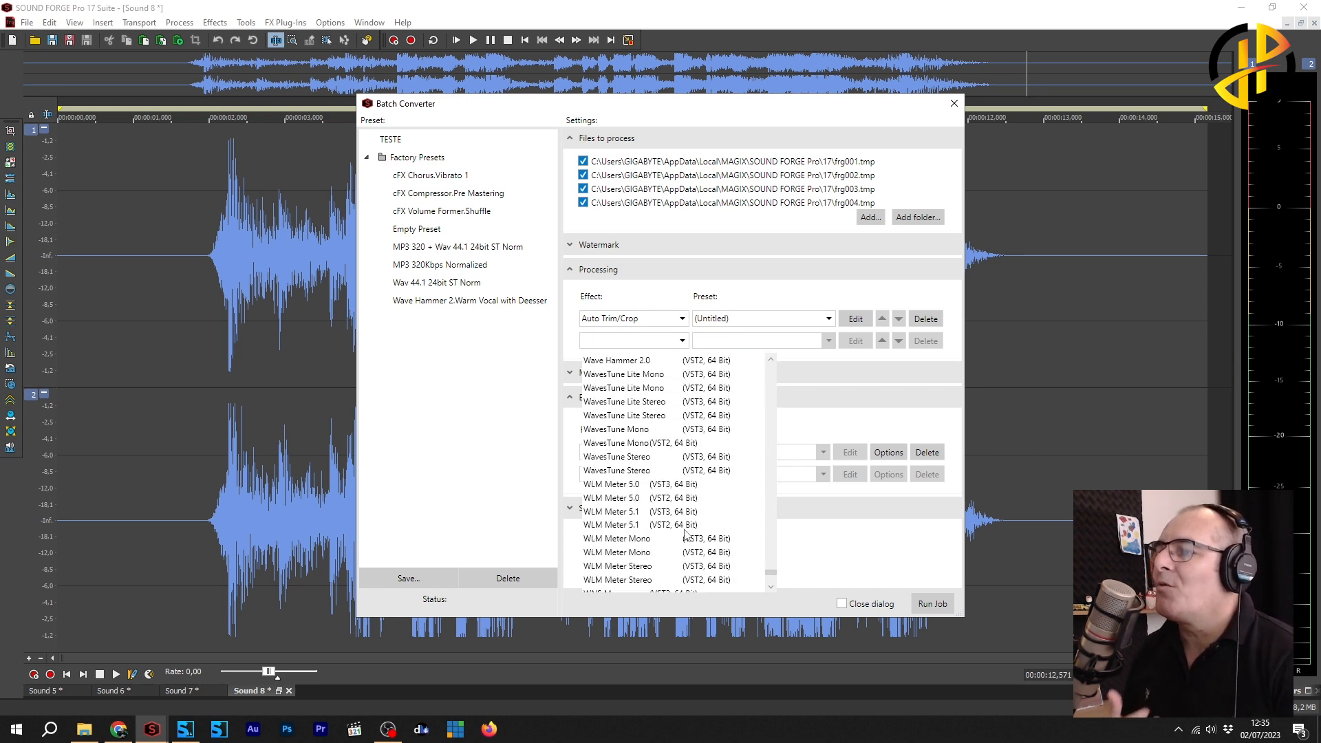
{"action": "scroll", "coordinate": [686, 525], "scroll_direction": "down", "scroll_amount": 3}
{"action": "scroll", "coordinate": [688, 525], "scroll_direction": "up", "scroll_amount": 8}
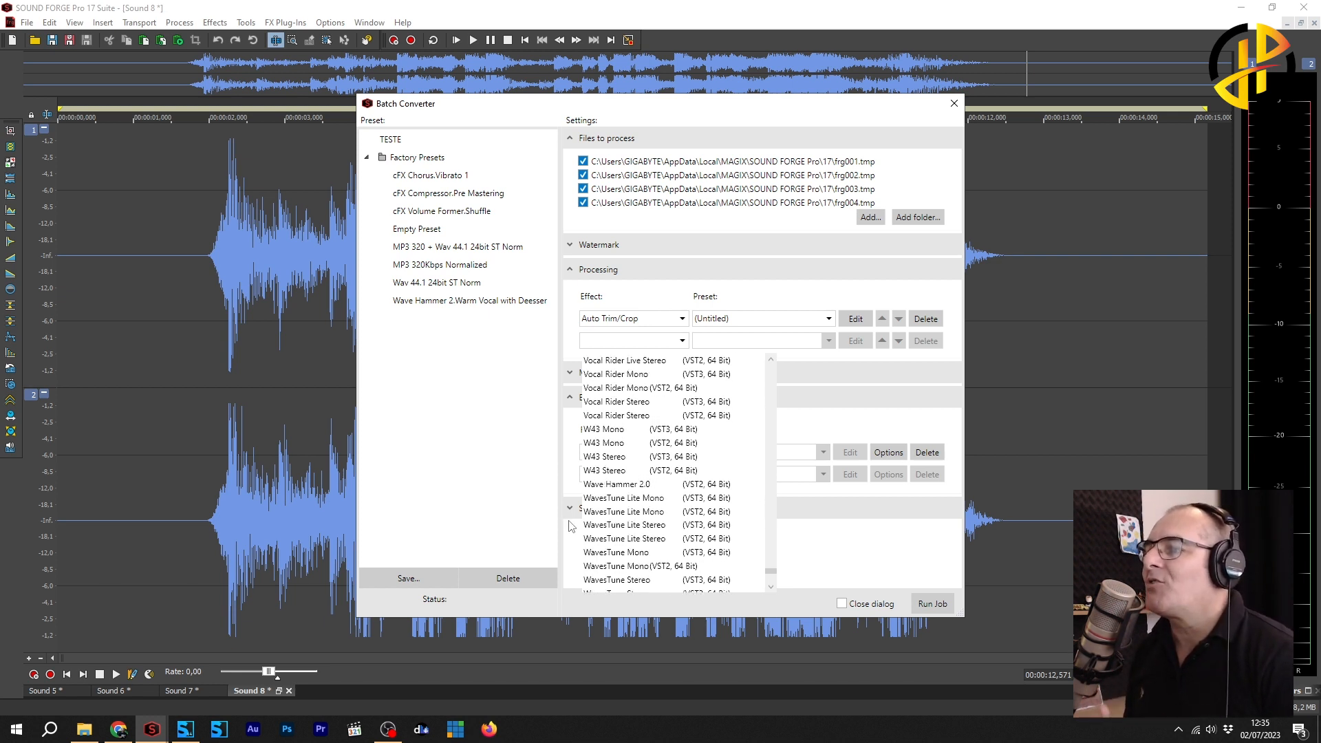
{"action": "left_click", "coordinate": [628, 483]}
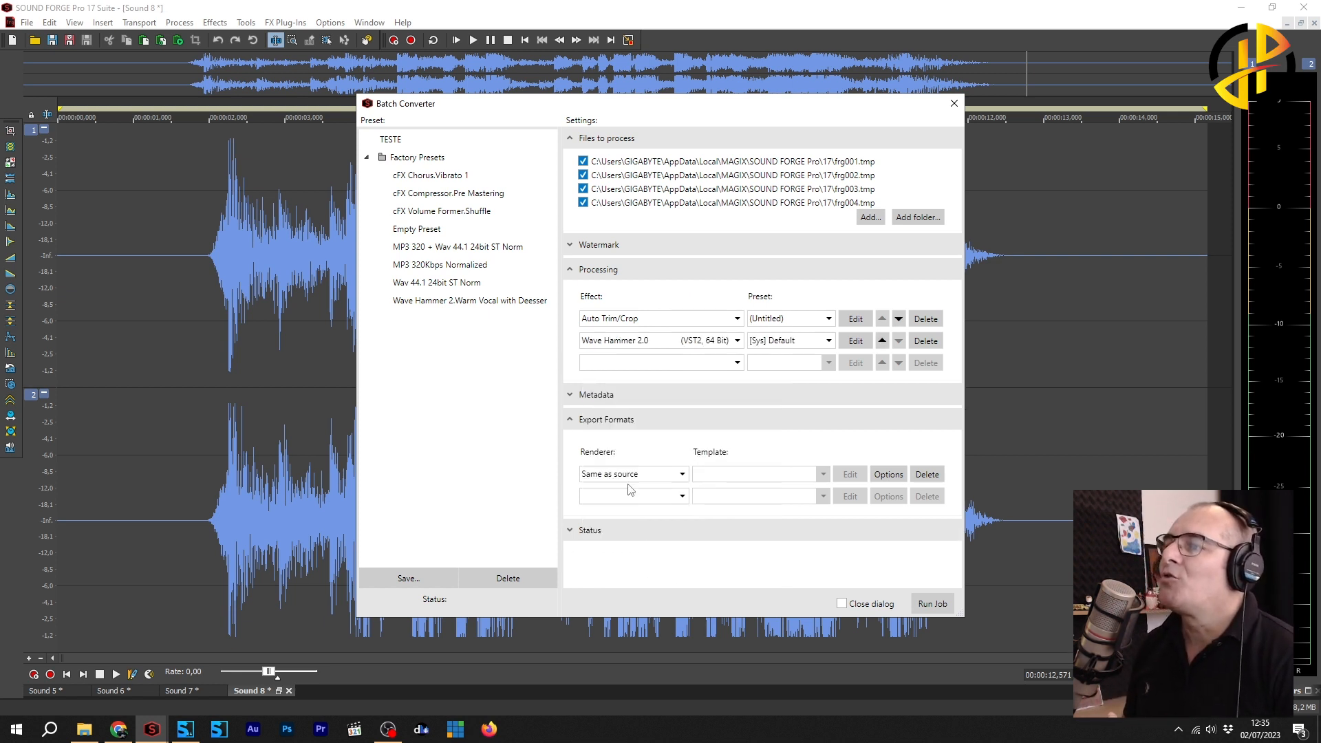
Load the [Sys] MaxLoudness 1 preset in the settings of the Wave Hammer 2.0 effect.
{"action": "left_click", "coordinate": [855, 341]}
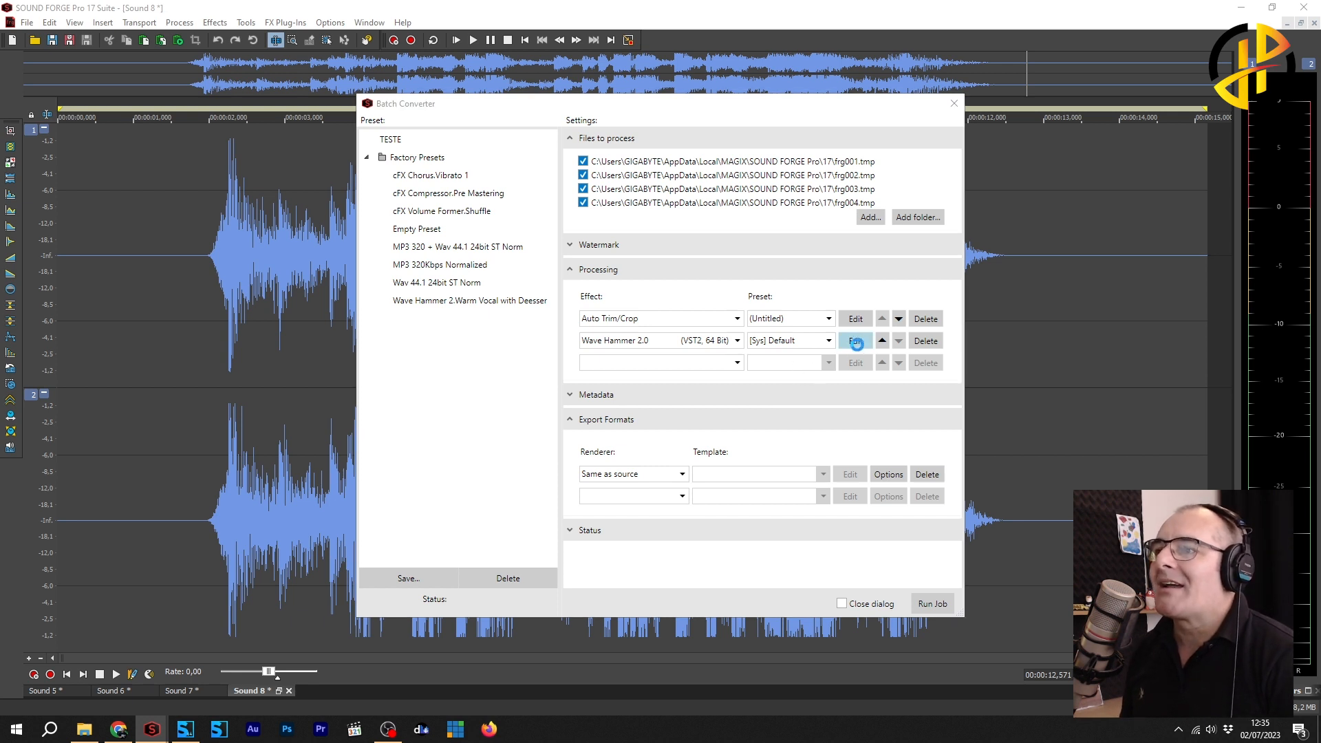
{"action": "left_click", "coordinate": [610, 244]}
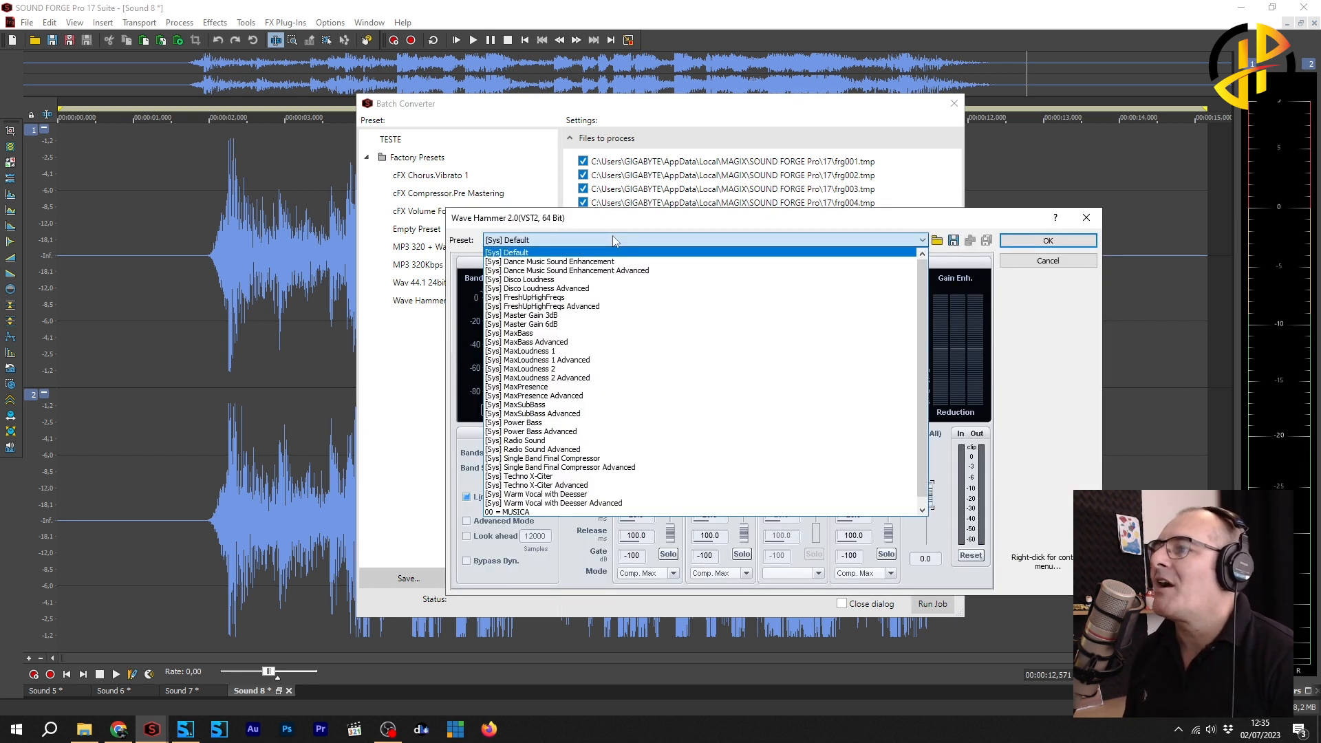
{"action": "left_click", "coordinate": [553, 351]}
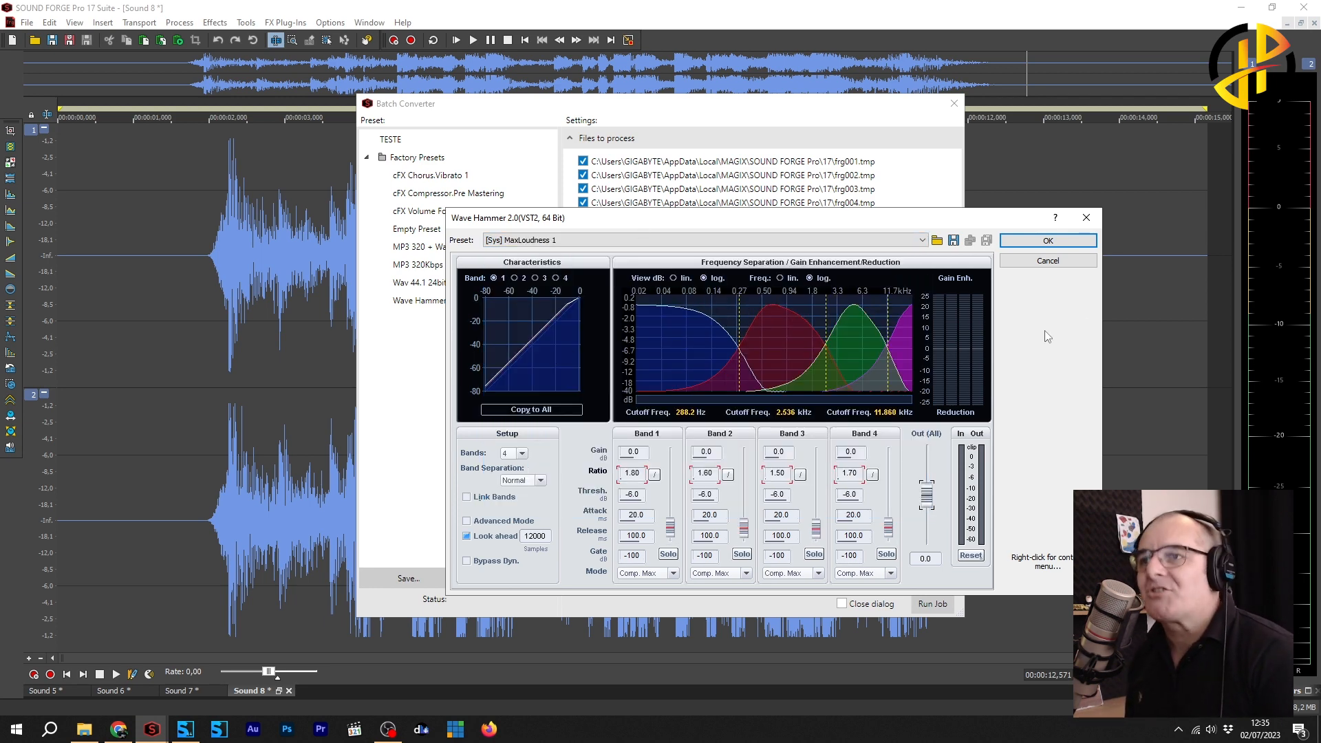
Accept the Wave Hammer 2.0 settings and enter VINHETA as the Title/Song metadata of the batch job.
{"action": "left_click", "coordinate": [1047, 241]}
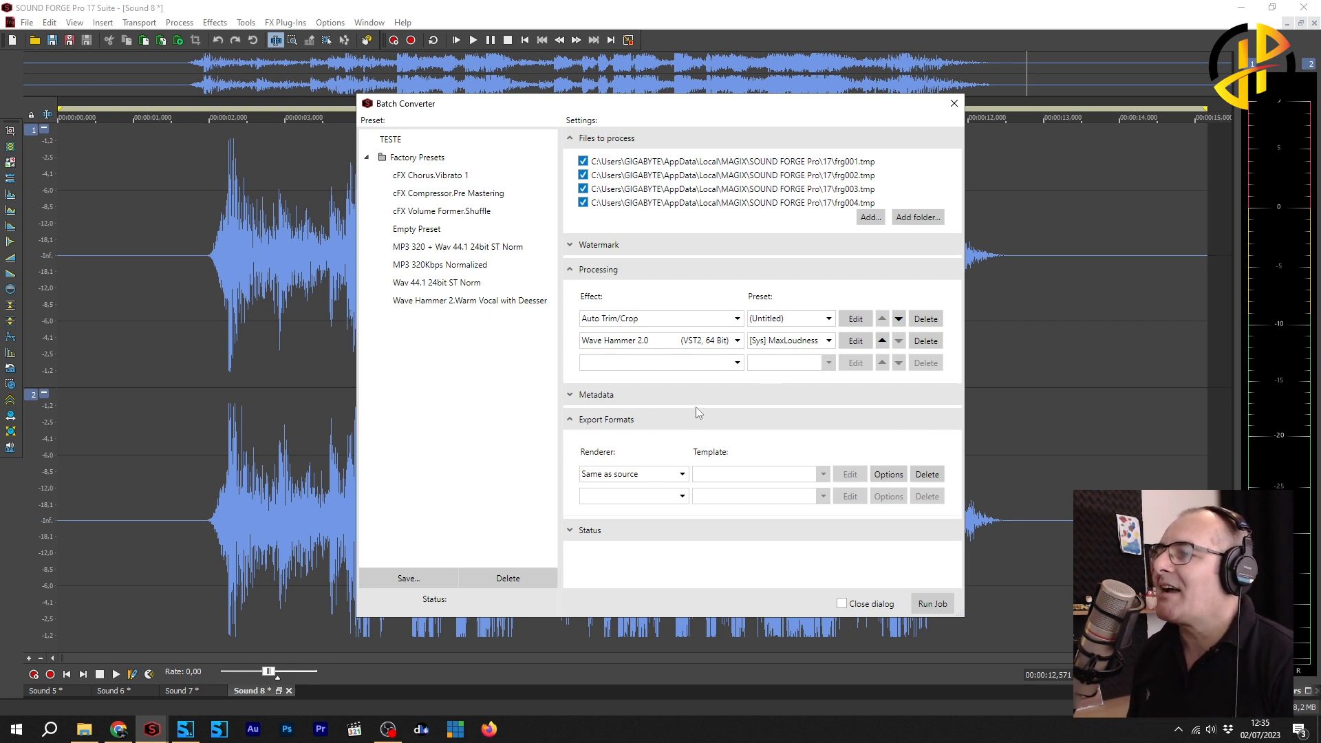
{"action": "left_click", "coordinate": [578, 397]}
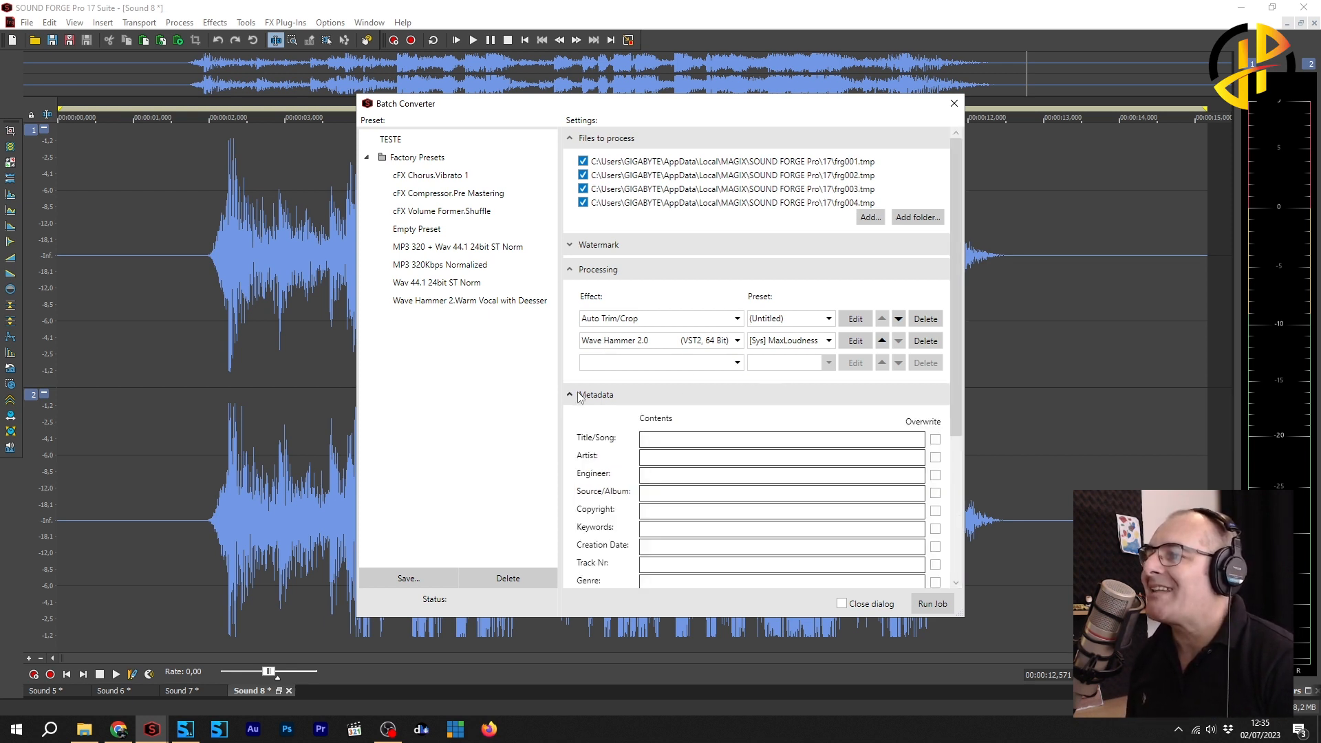
{"action": "left_click", "coordinate": [699, 439]}
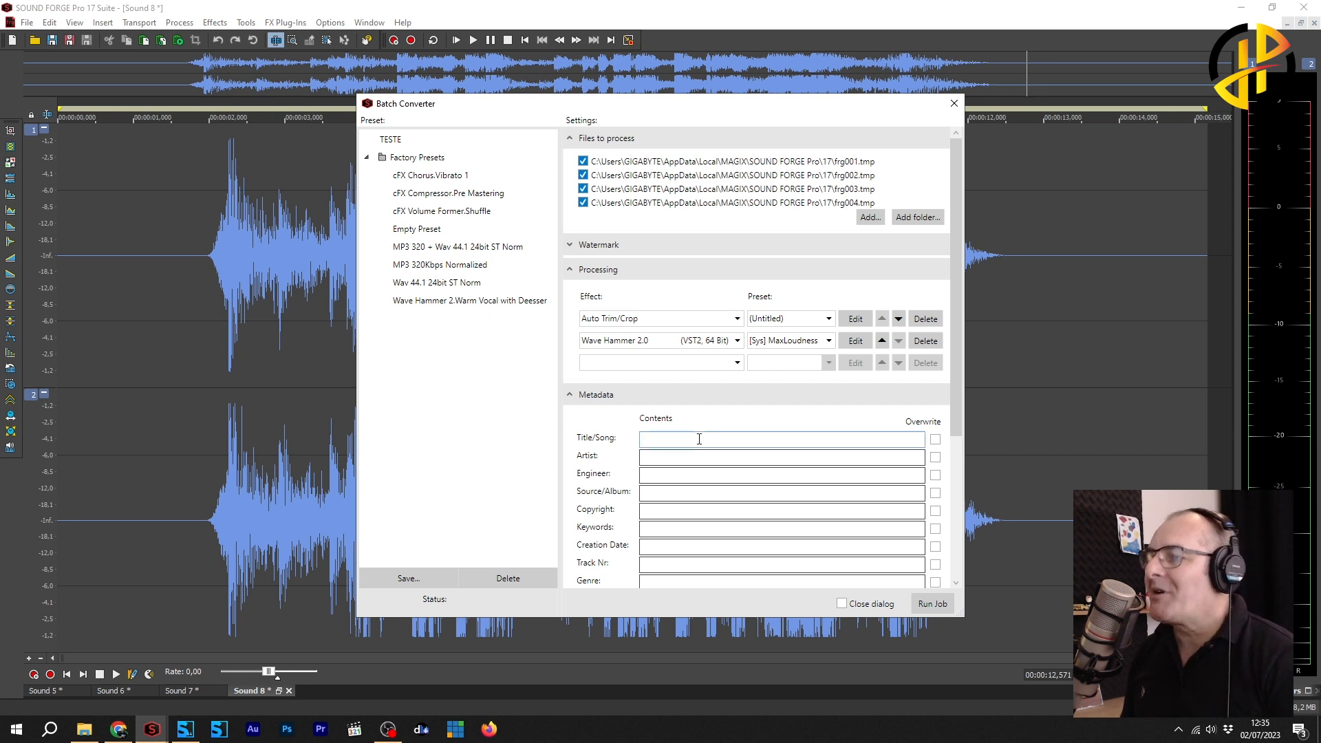
{"action": "type", "text": "VINHETA"}
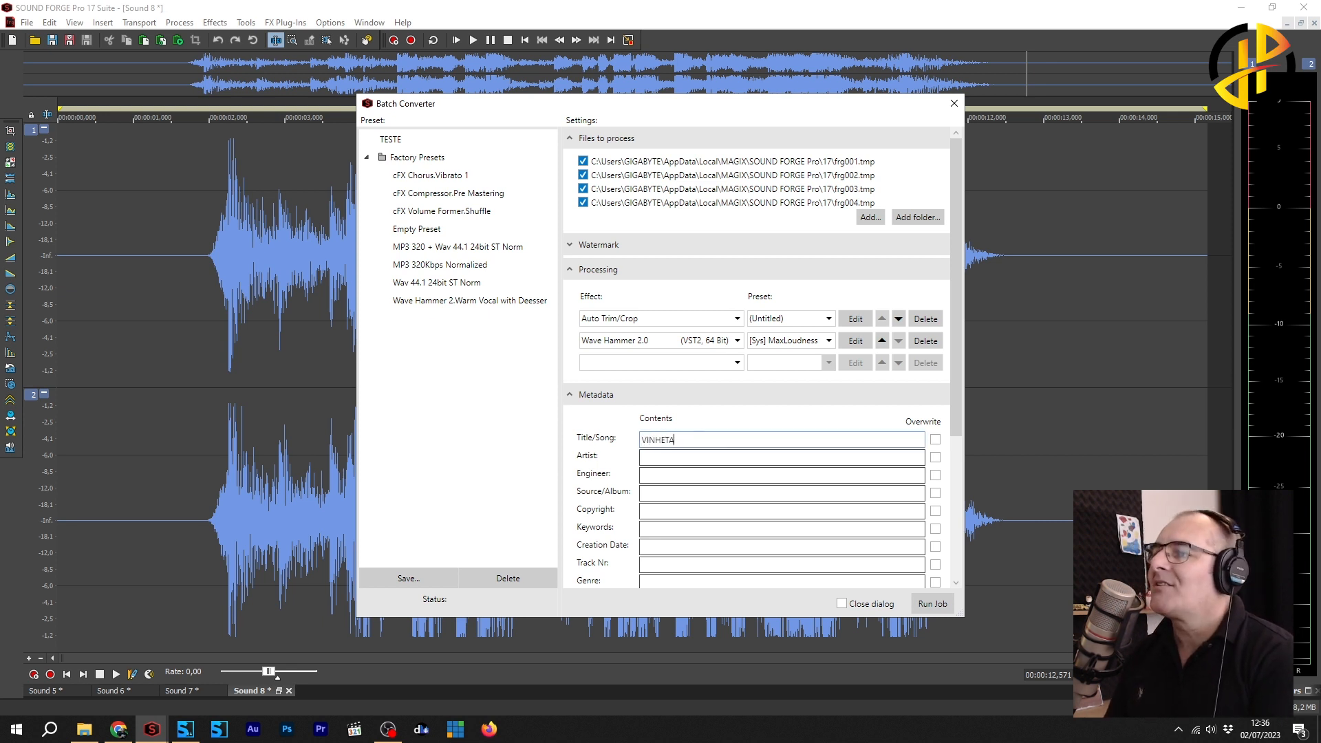
Enter the artist's name in the batch job's Artist metadata and enable Overwrite for it.
{"action": "left_click", "coordinate": [698, 457]}
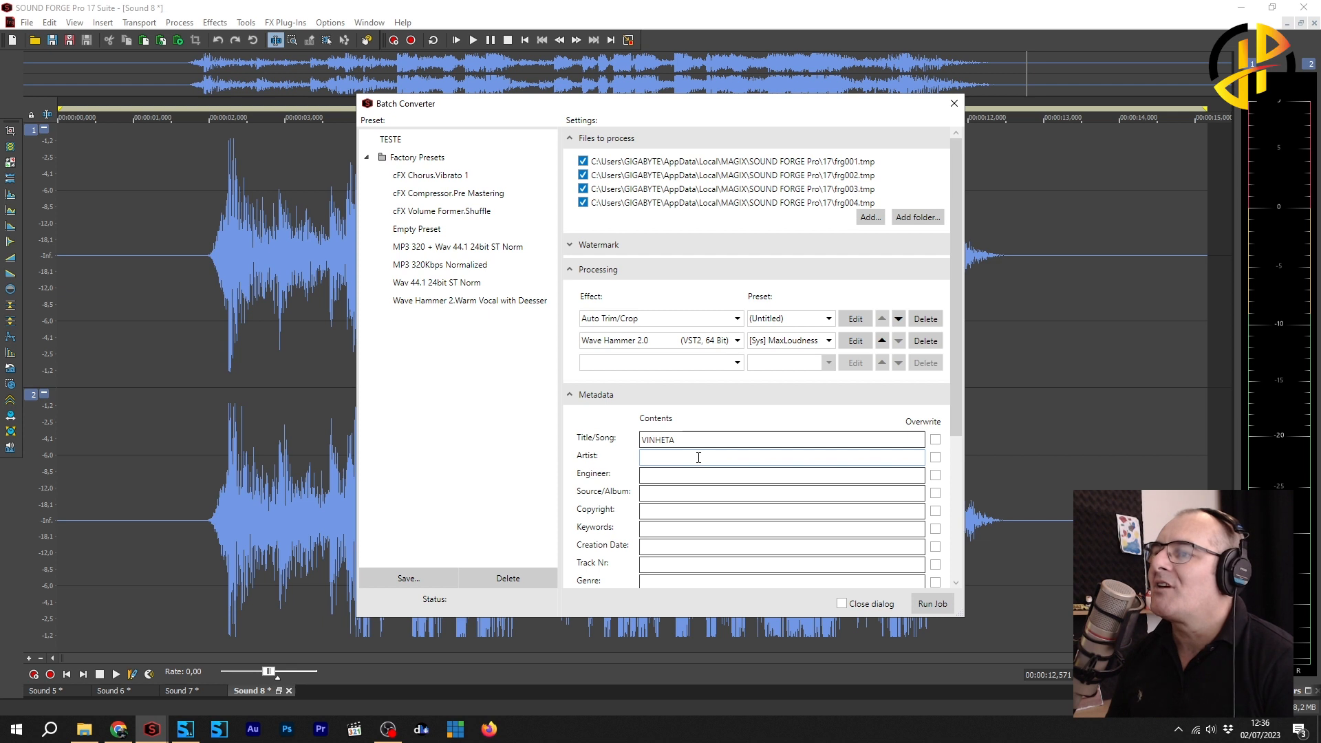
{"action": "type", "text": "JÚNIOR PINHEIRO VOZ"}
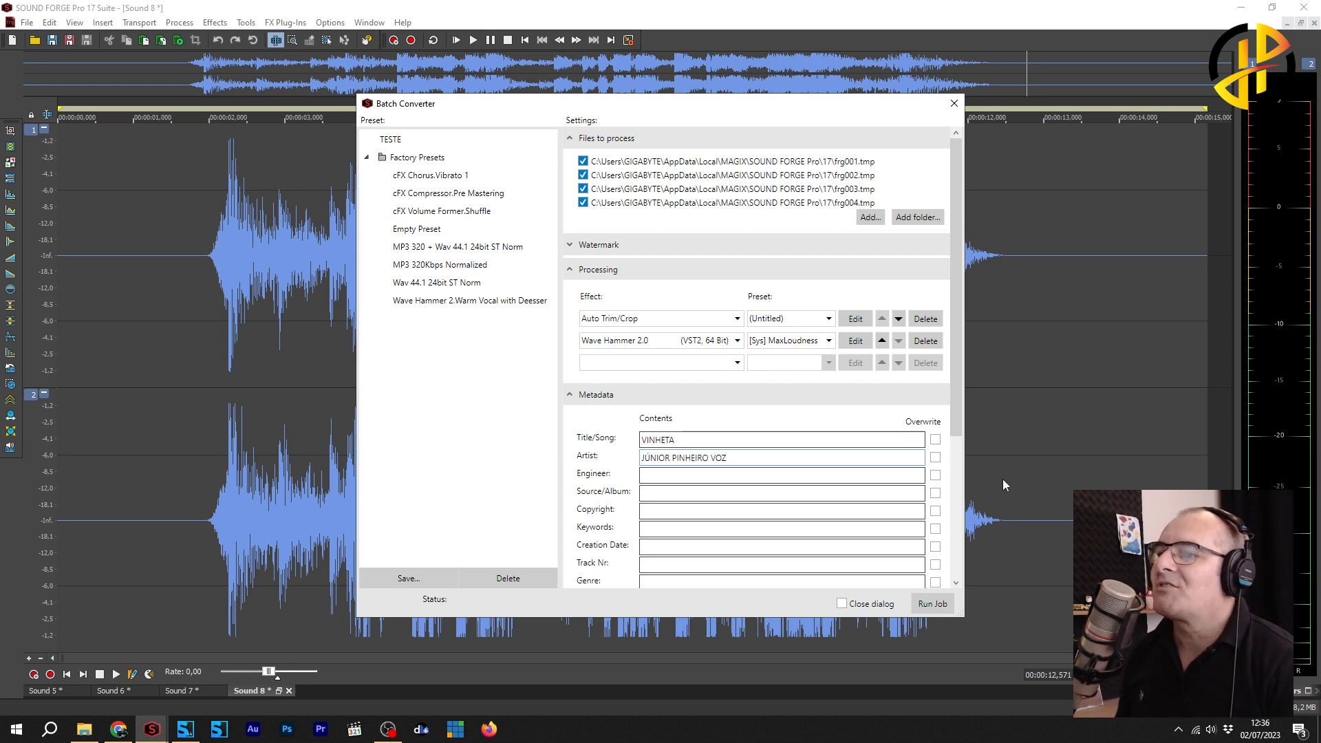
{"action": "left_click", "coordinate": [934, 457]}
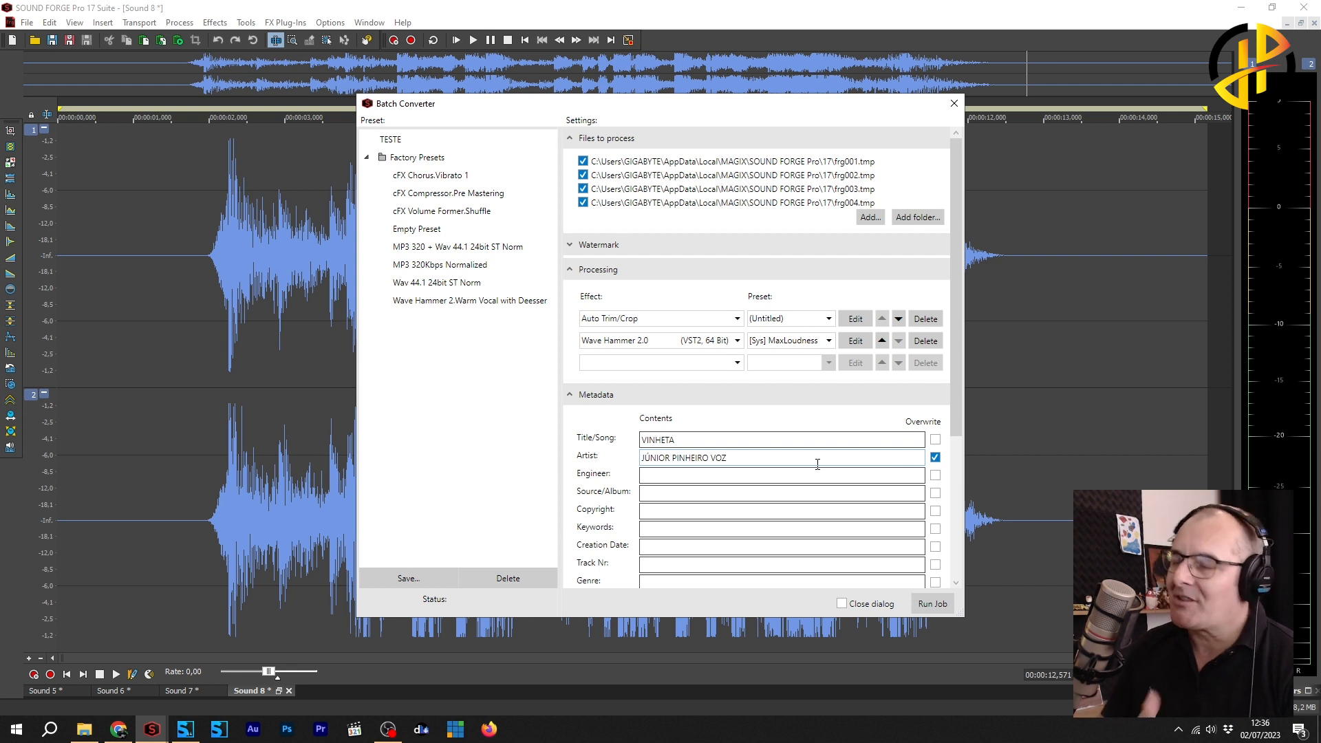
{"action": "left_click", "coordinate": [569, 394]}
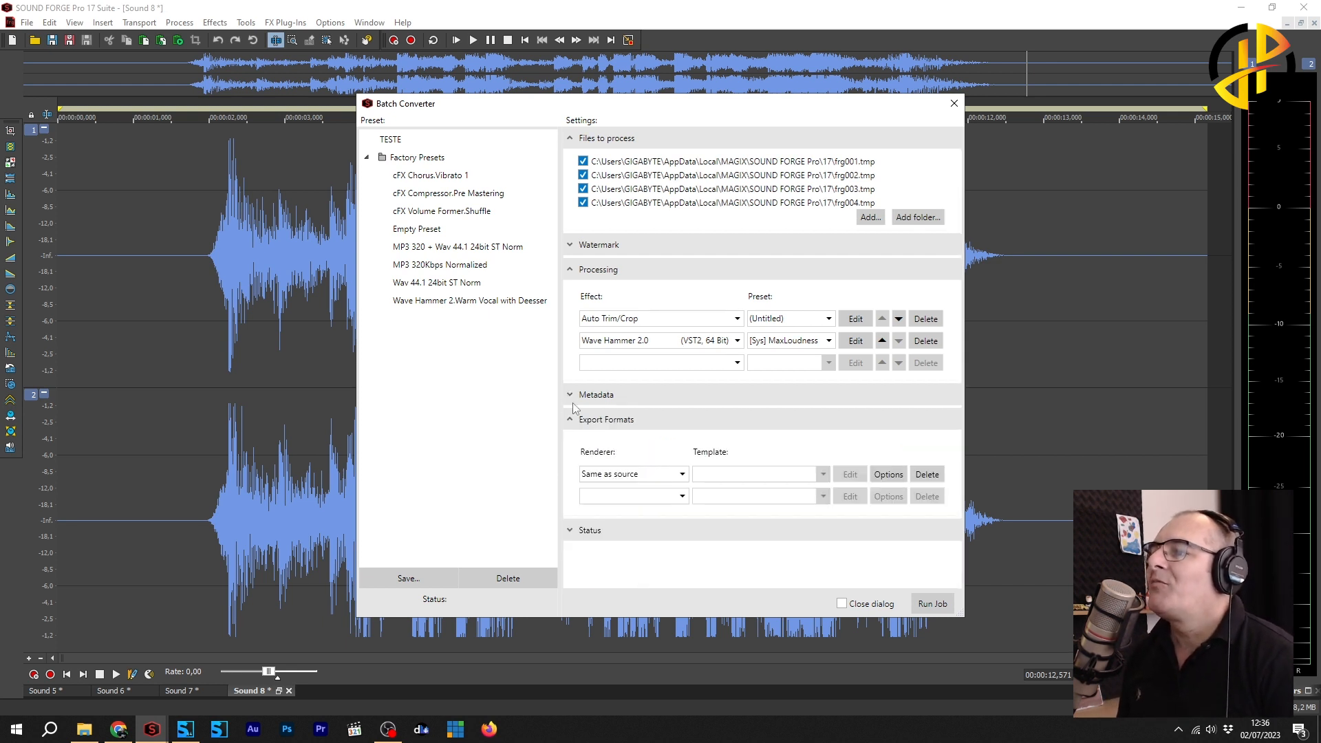
{"action": "left_click", "coordinate": [599, 396]}
{"action": "scroll", "coordinate": [687, 492], "scroll_direction": "down", "scroll_amount": 3}
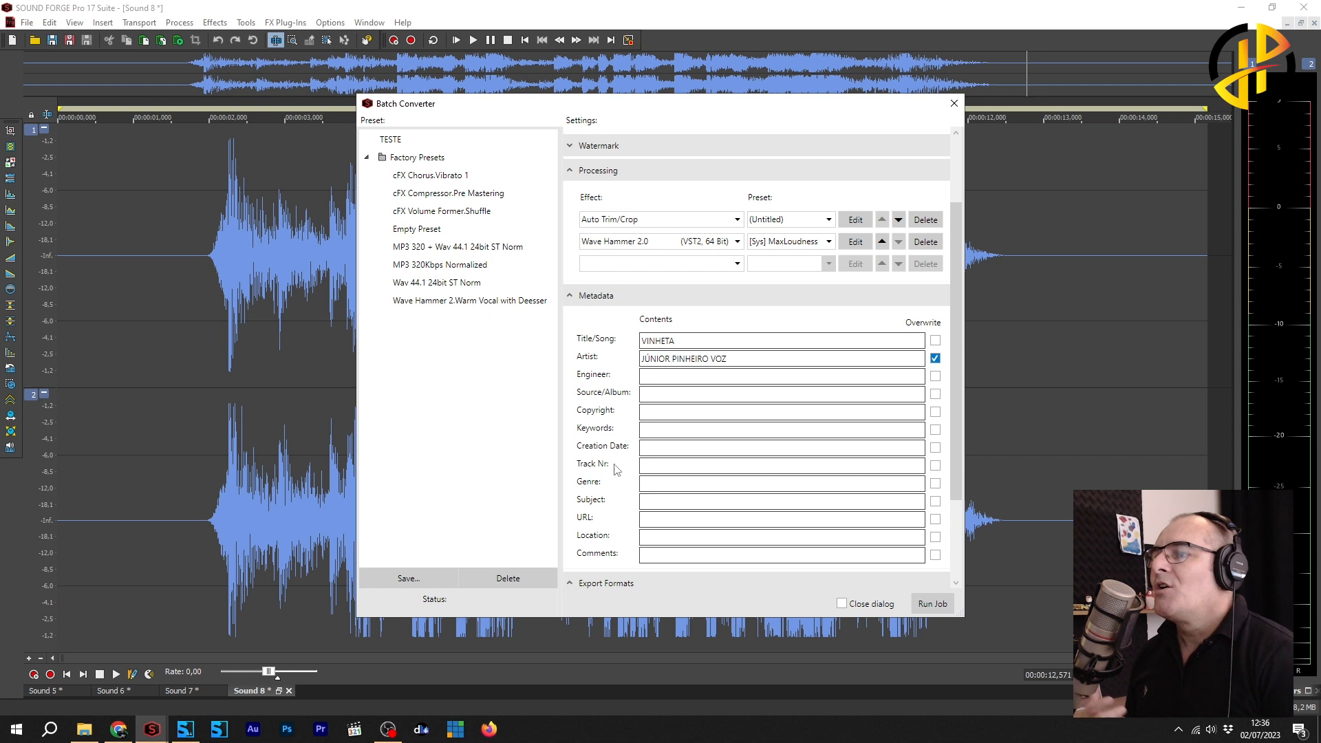
{"action": "left_click", "coordinate": [586, 302]}
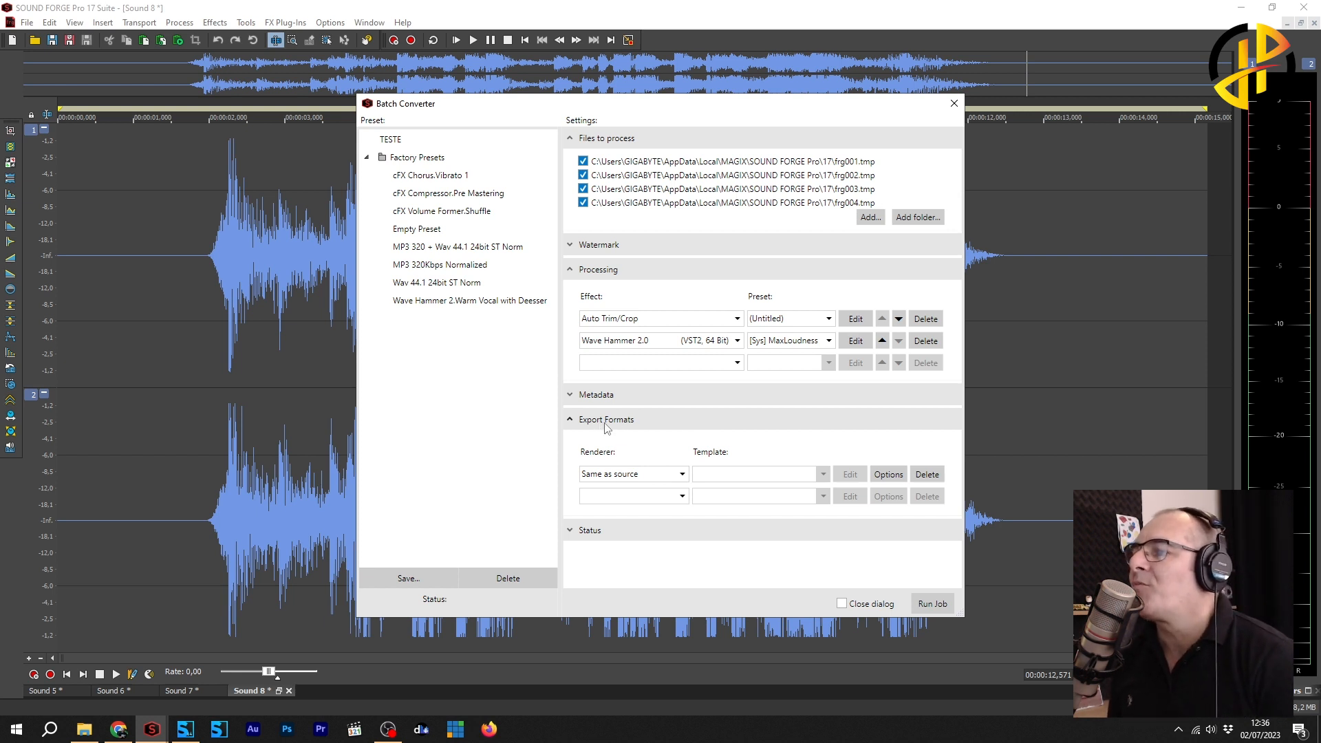
Set the first export format to MP3 Audio (MP3s) with the 320 Kbps, CD Transparent Audio template.
{"action": "left_click", "coordinate": [671, 475]}
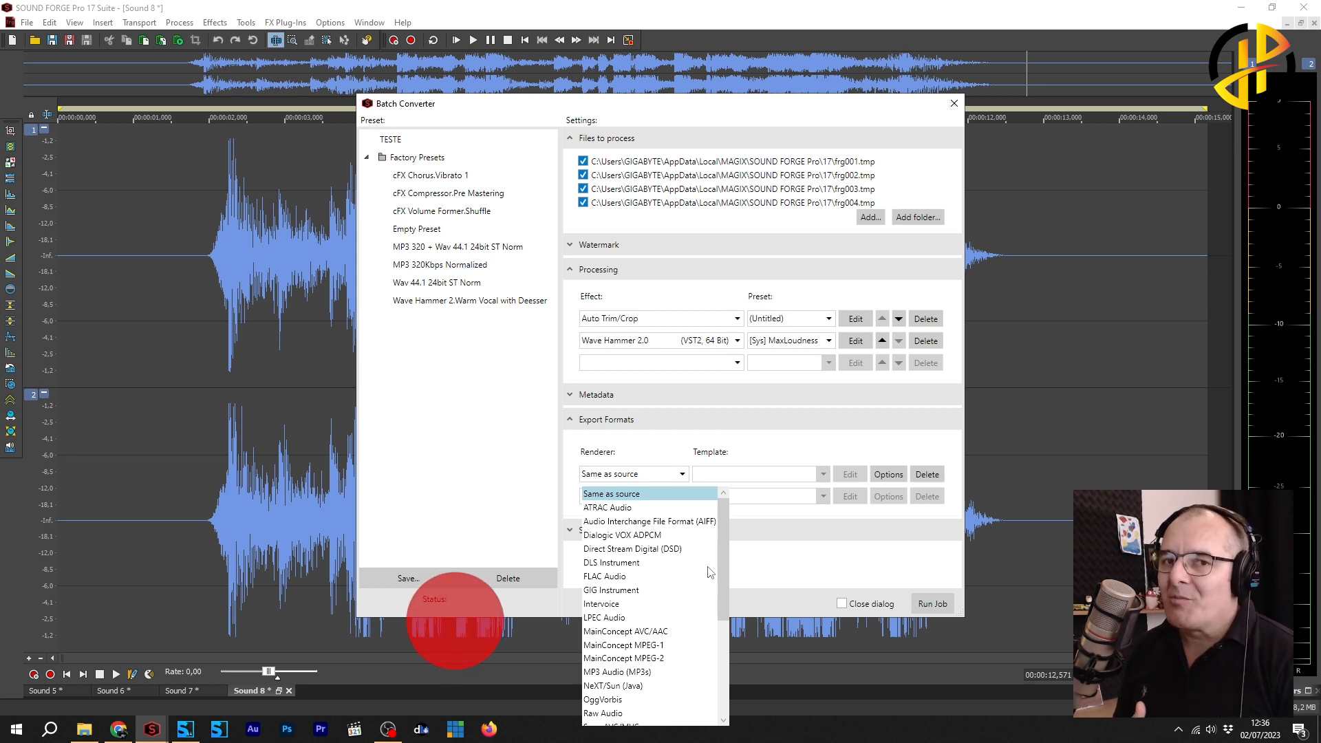
{"action": "left_click", "coordinate": [621, 672]}
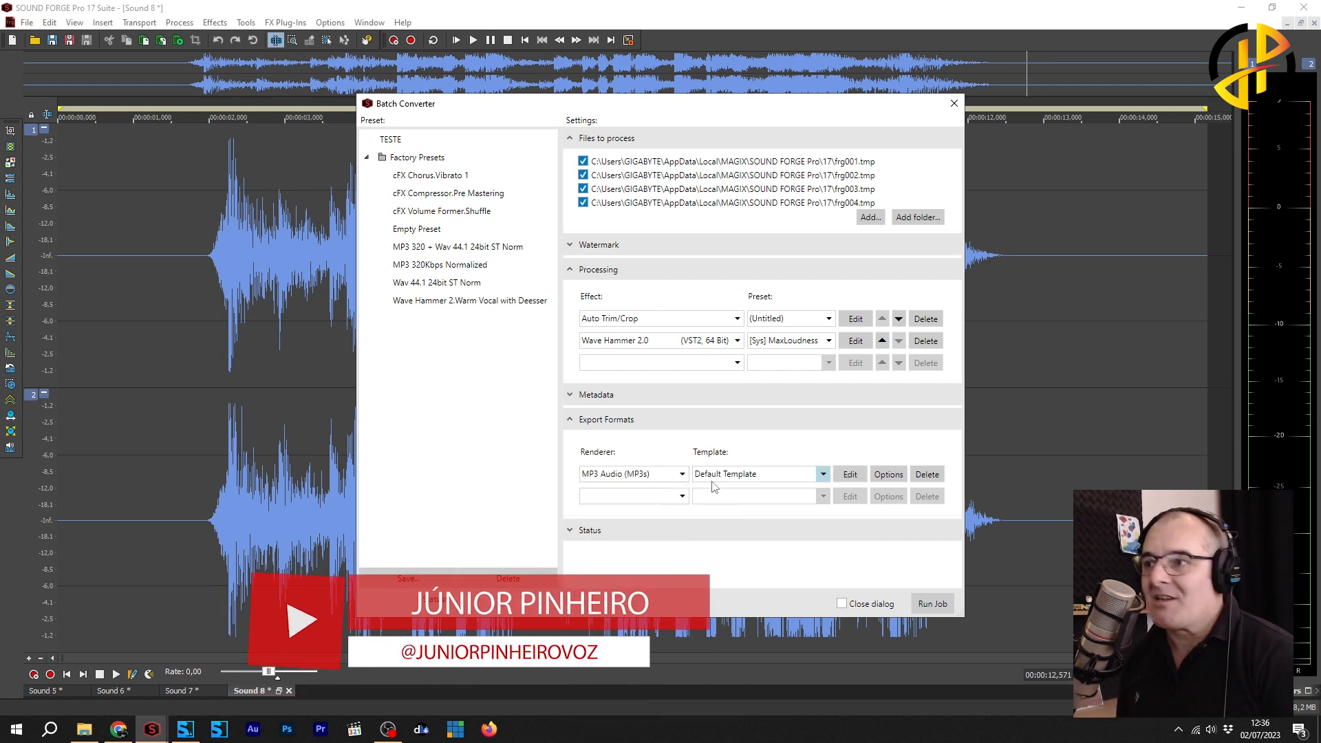
{"action": "left_click", "coordinate": [789, 476]}
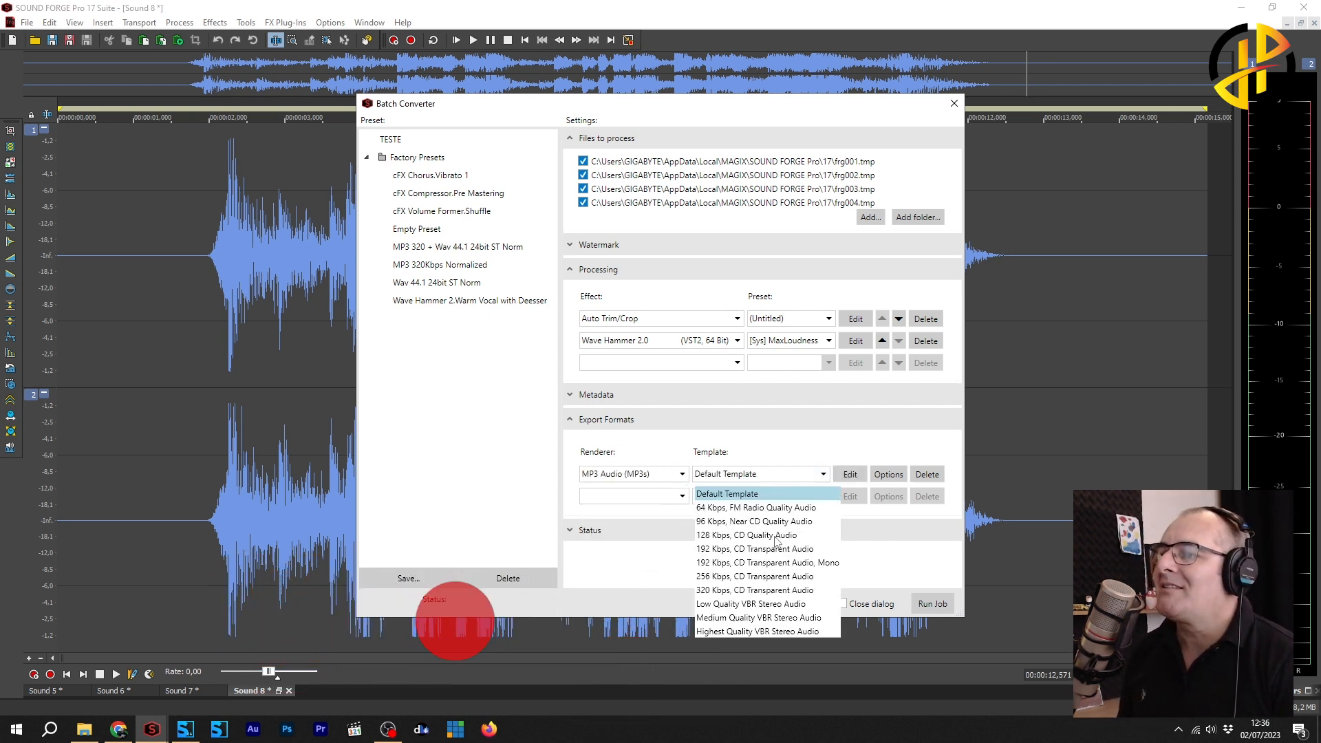
{"action": "left_click", "coordinate": [749, 592]}
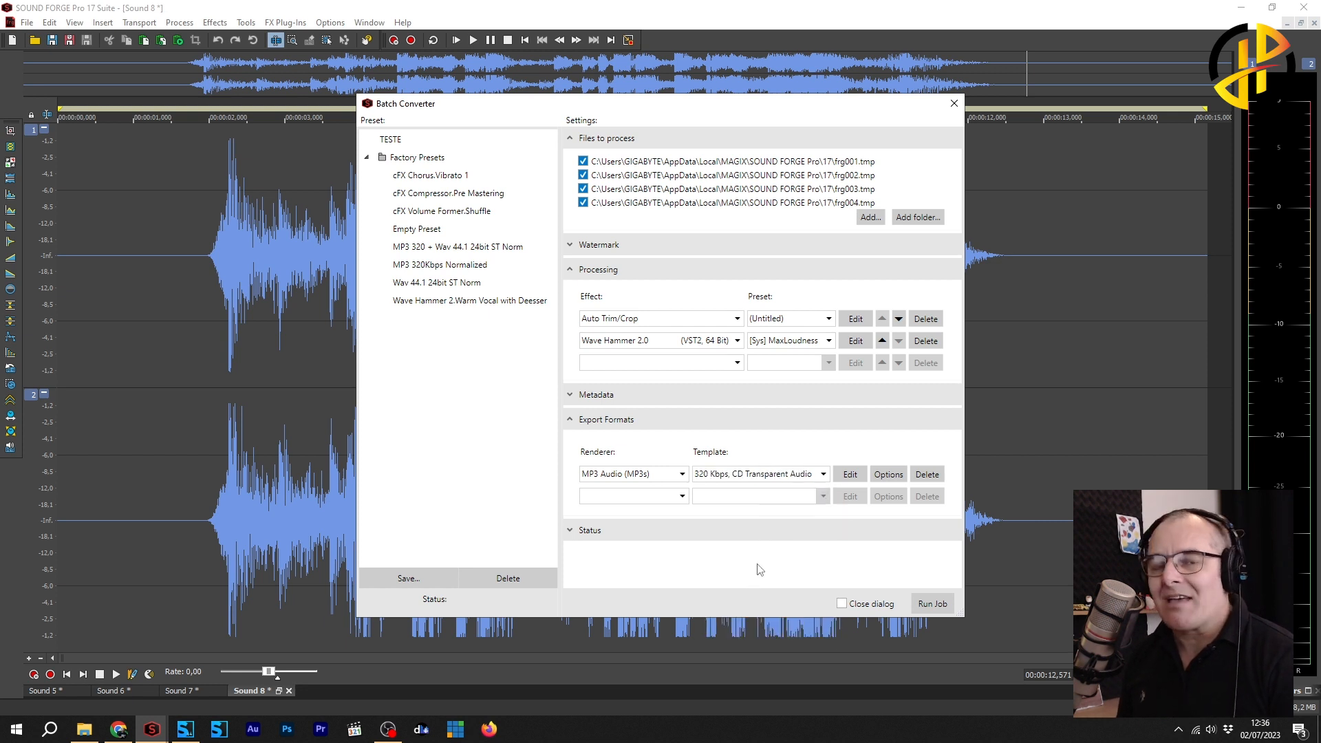
Add Wave (Microsoft) as a second export format with the 44.100 Hz; 24 Bit; Stereo, PCM template.
{"action": "left_click", "coordinate": [682, 496]}
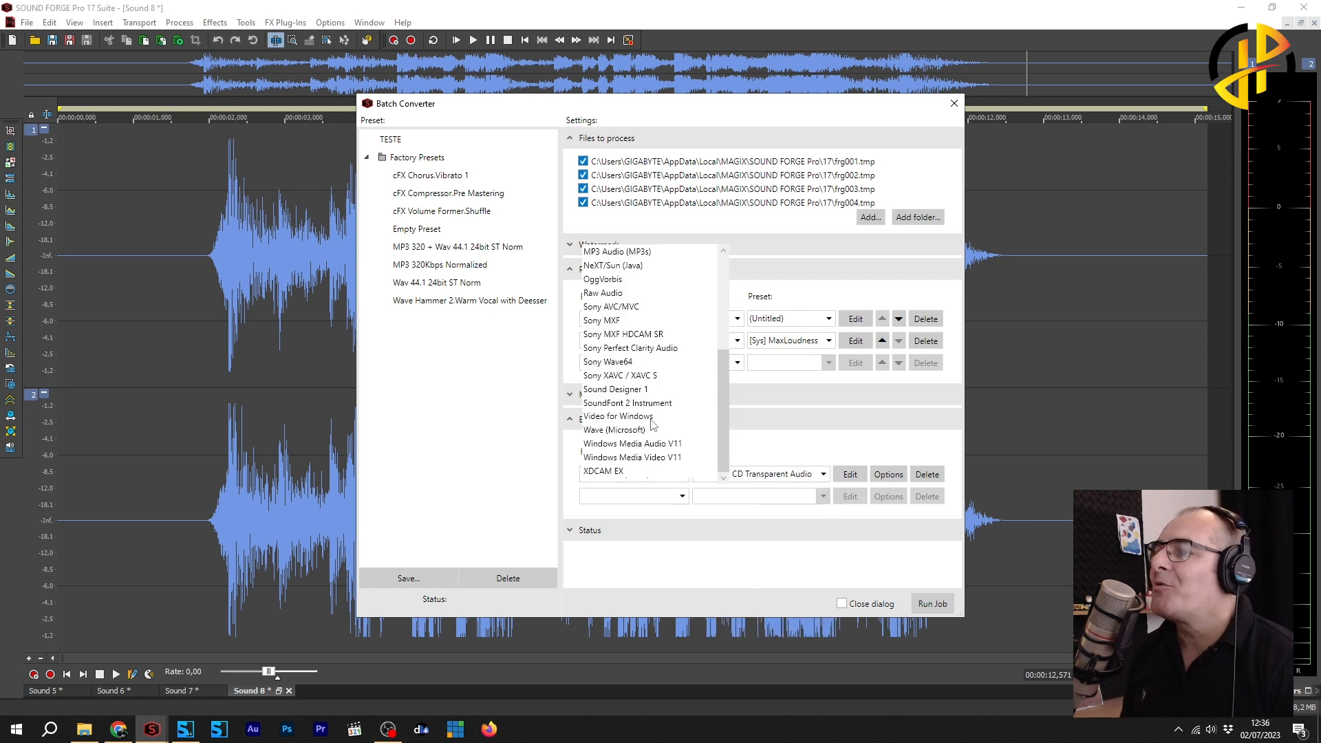
{"action": "left_click", "coordinate": [612, 432]}
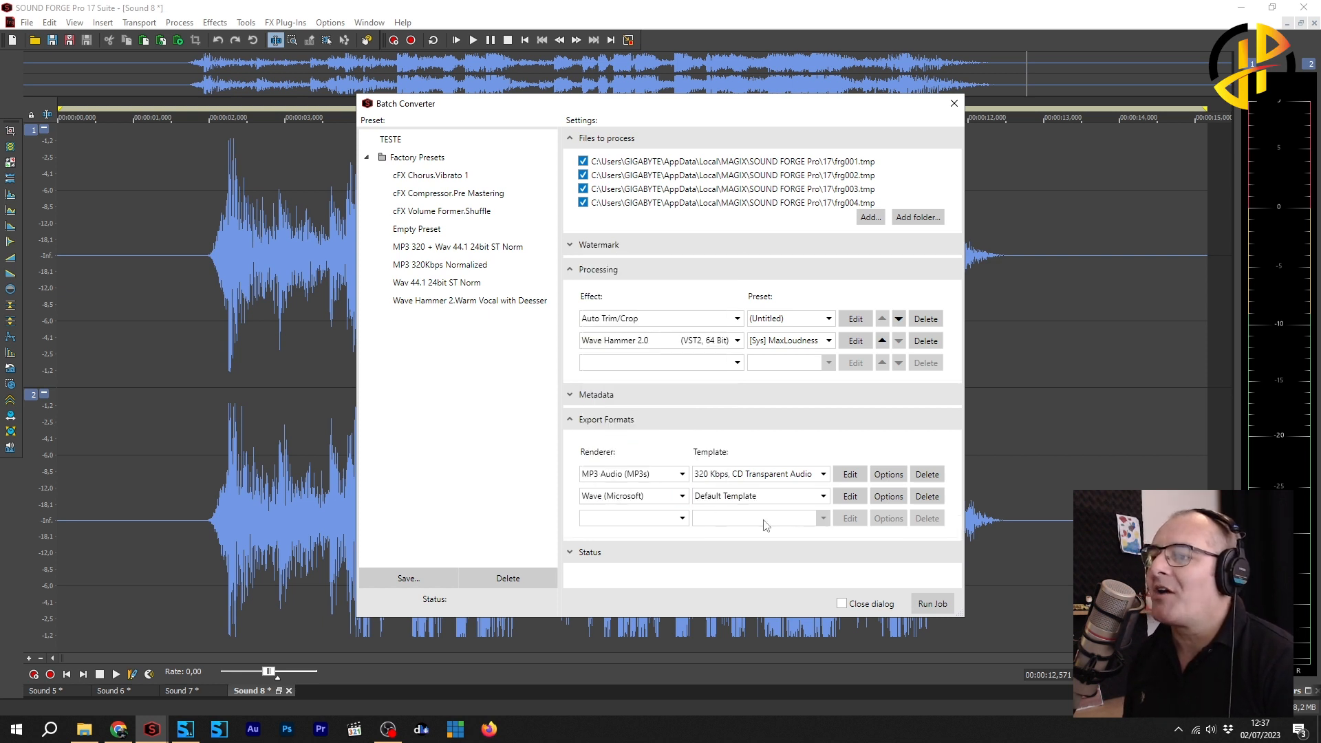
{"action": "left_click", "coordinate": [818, 498]}
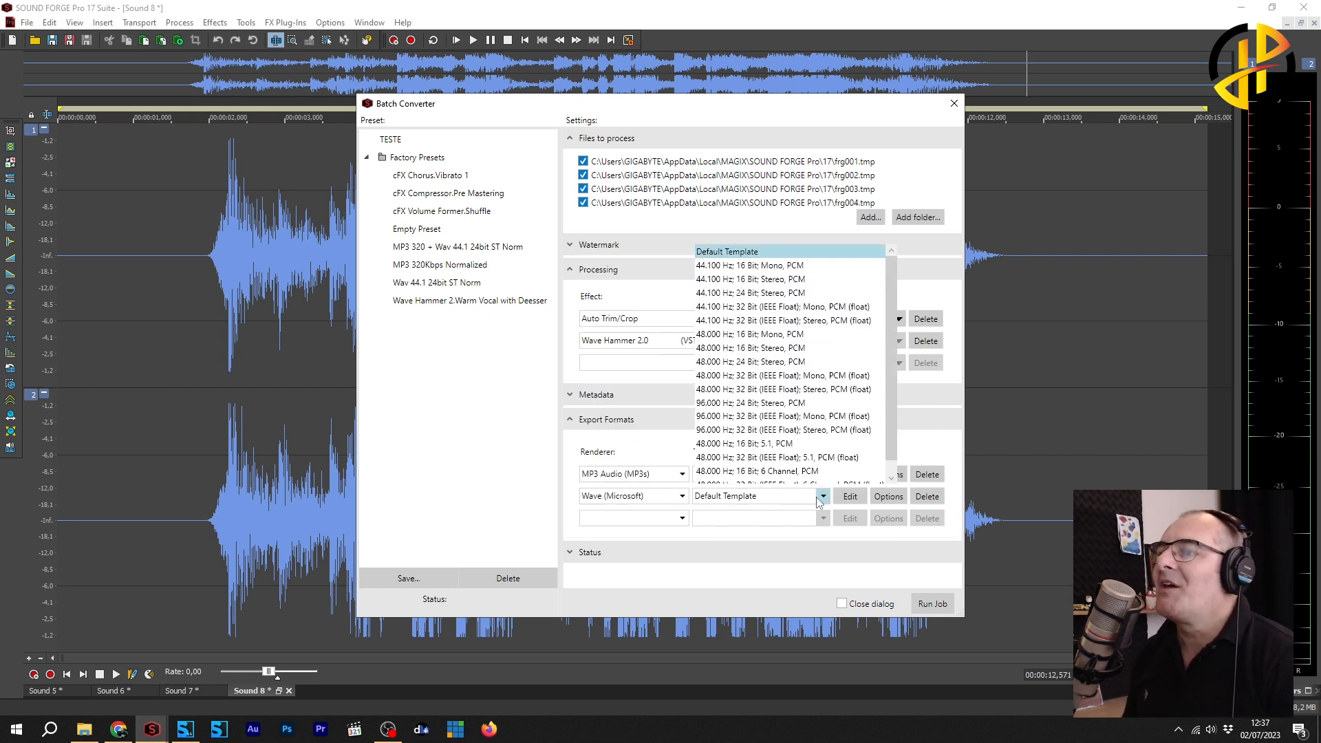
{"action": "scroll", "coordinate": [816, 496], "scroll_direction": "down", "scroll_amount": 1}
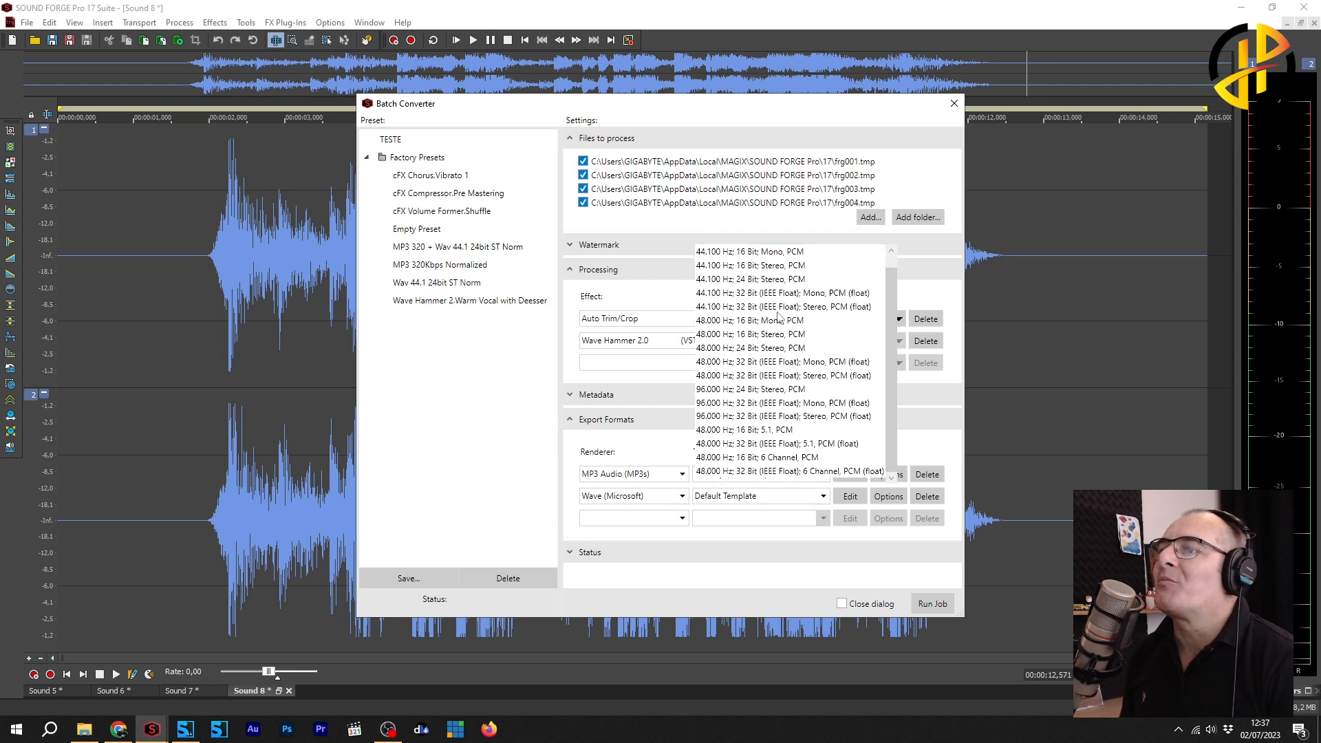
{"action": "left_click", "coordinate": [762, 279]}
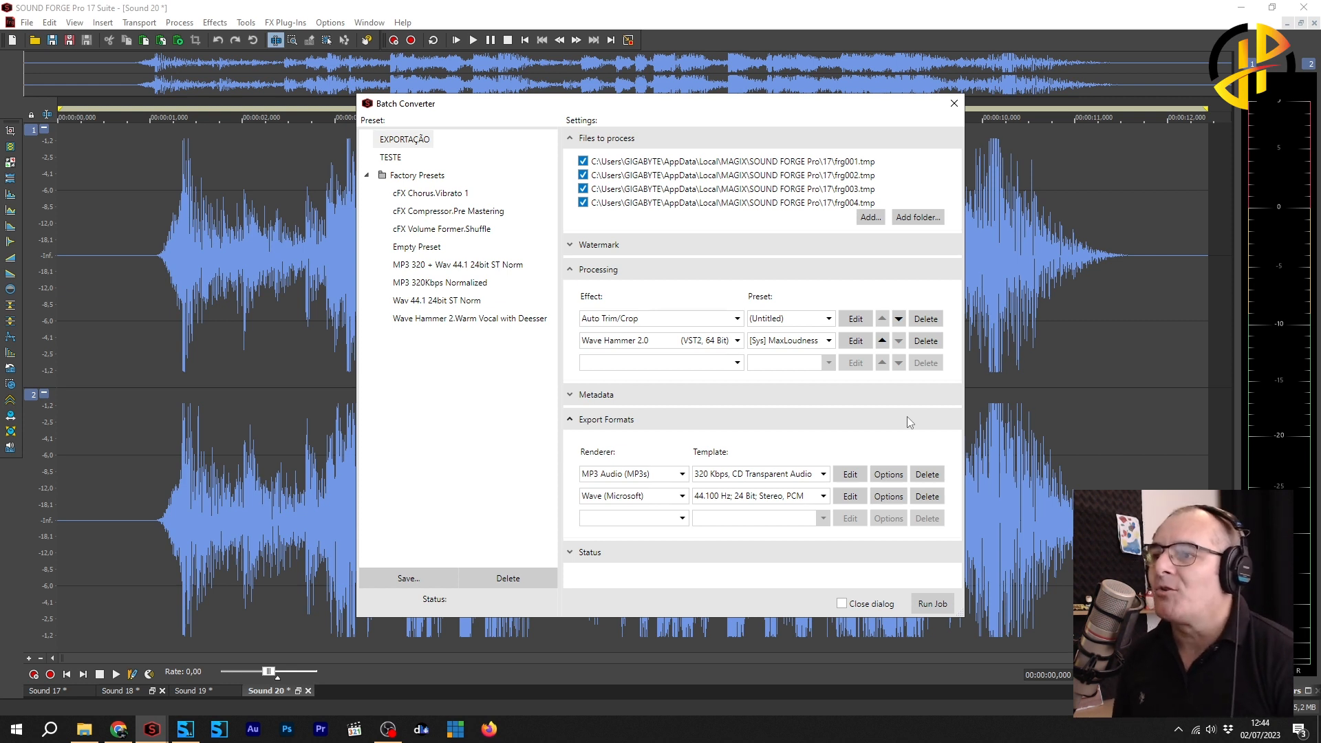
Set the MP3 export's save location to the folder D:\TRABALHO\RENDERIZADO.
{"action": "left_click", "coordinate": [896, 476]}
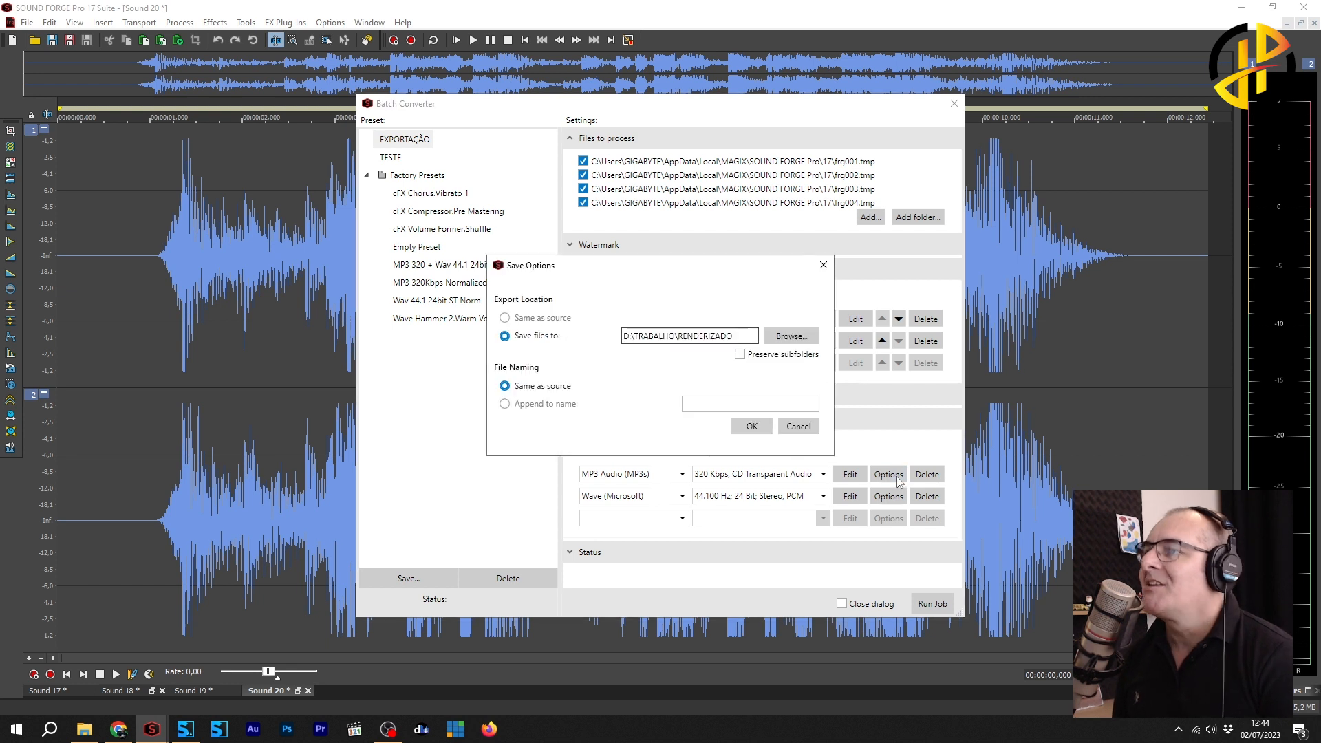
{"action": "left_click", "coordinate": [777, 338]}
{"action": "left_click", "coordinate": [715, 488]}
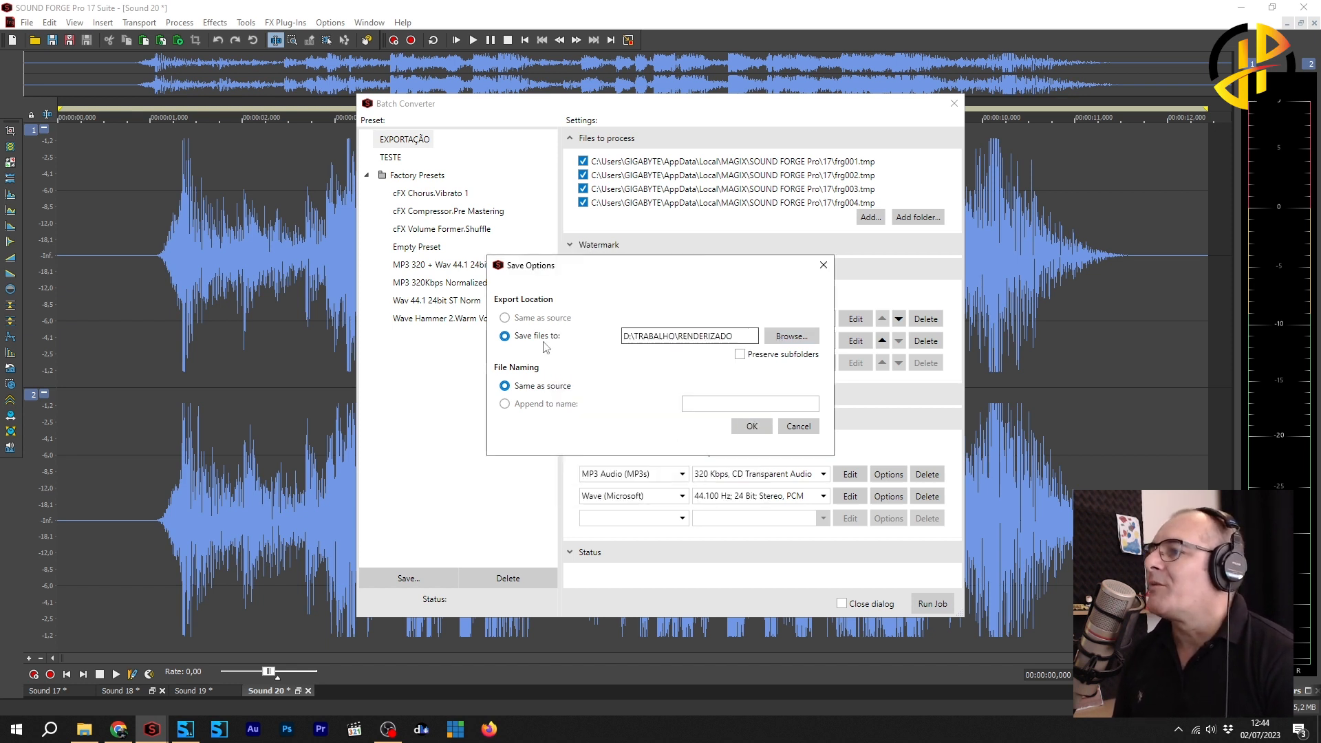
{"action": "left_click", "coordinate": [540, 319]}
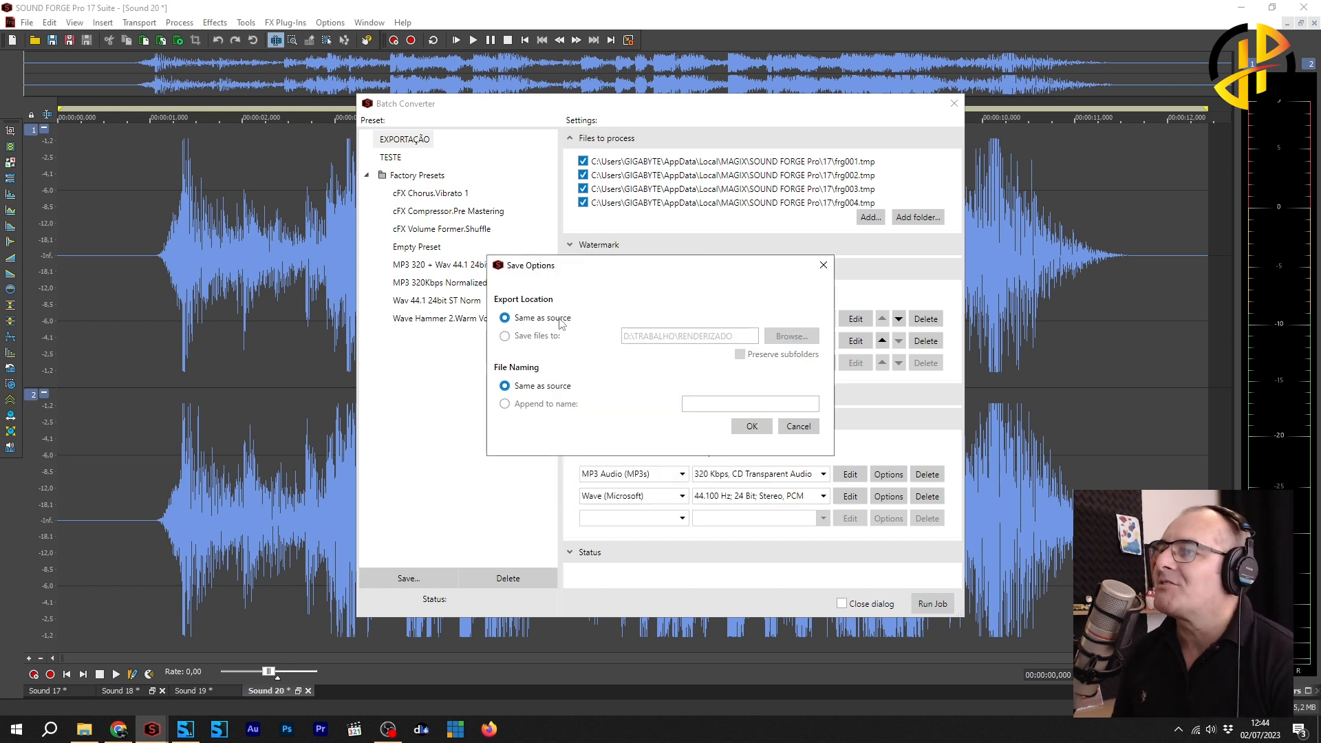
{"action": "left_click", "coordinate": [544, 337]}
{"action": "left_click", "coordinate": [793, 337]}
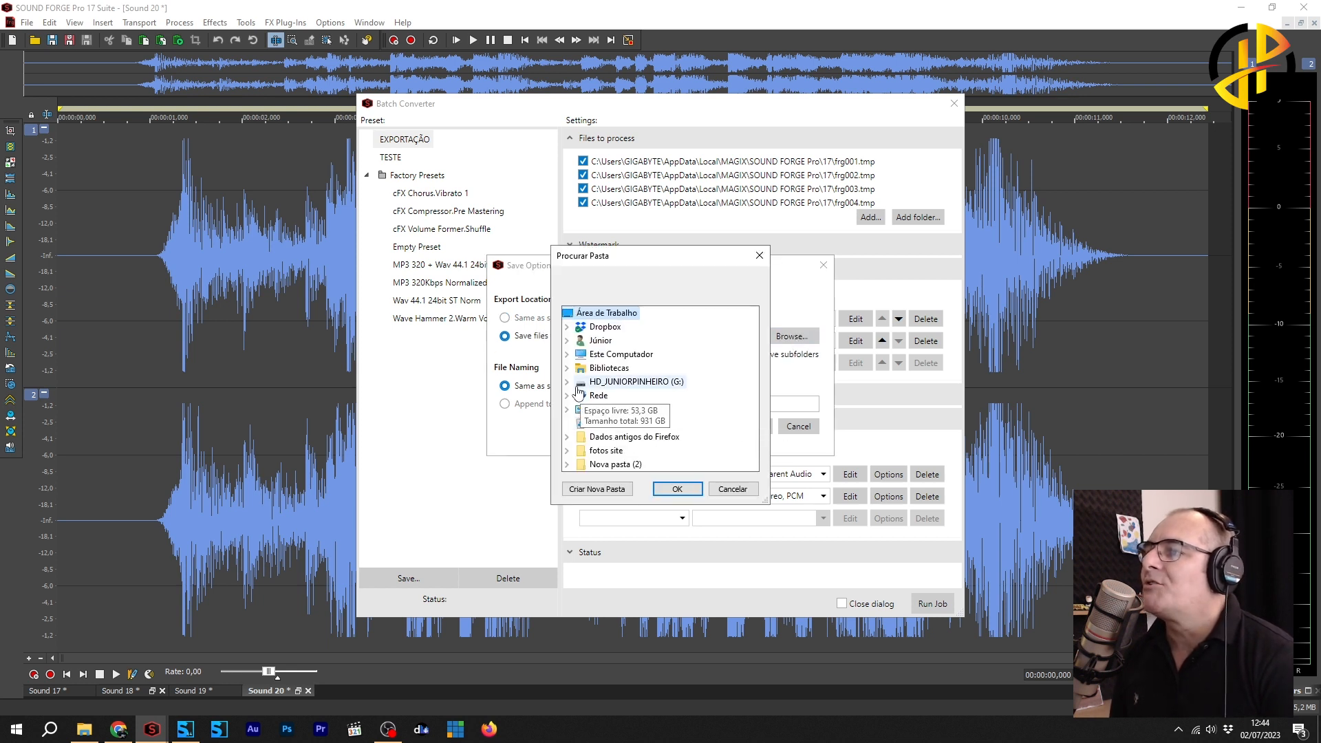
{"action": "left_click", "coordinate": [567, 355]}
{"action": "left_click", "coordinate": [579, 450]}
{"action": "scroll", "coordinate": [585, 426], "scroll_direction": "down", "scroll_amount": 1}
{"action": "left_click", "coordinate": [592, 436]}
{"action": "scroll", "coordinate": [653, 411], "scroll_direction": "down", "scroll_amount": 1}
{"action": "left_click", "coordinate": [653, 440]}
{"action": "left_click", "coordinate": [681, 490]}
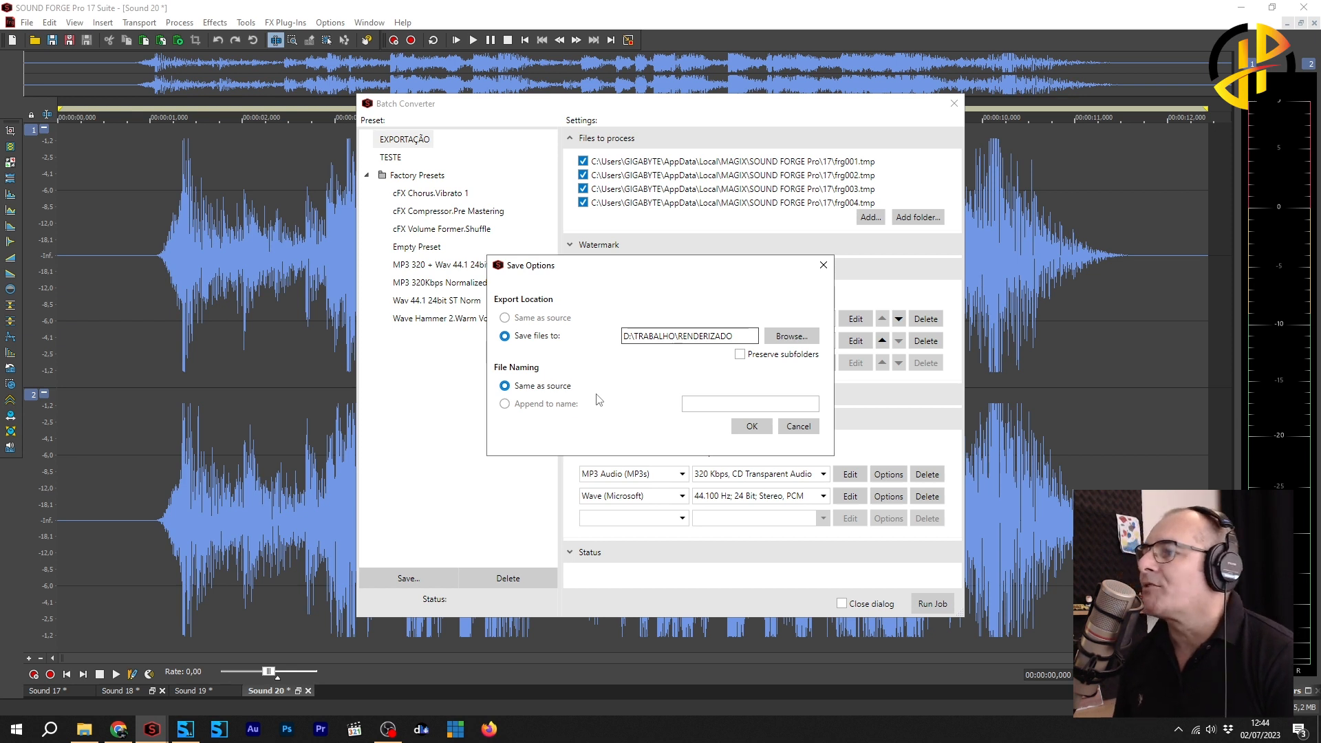
Append VINHETAS to the file names of the MP3 export and accept its save options.
{"action": "left_click", "coordinate": [505, 404]}
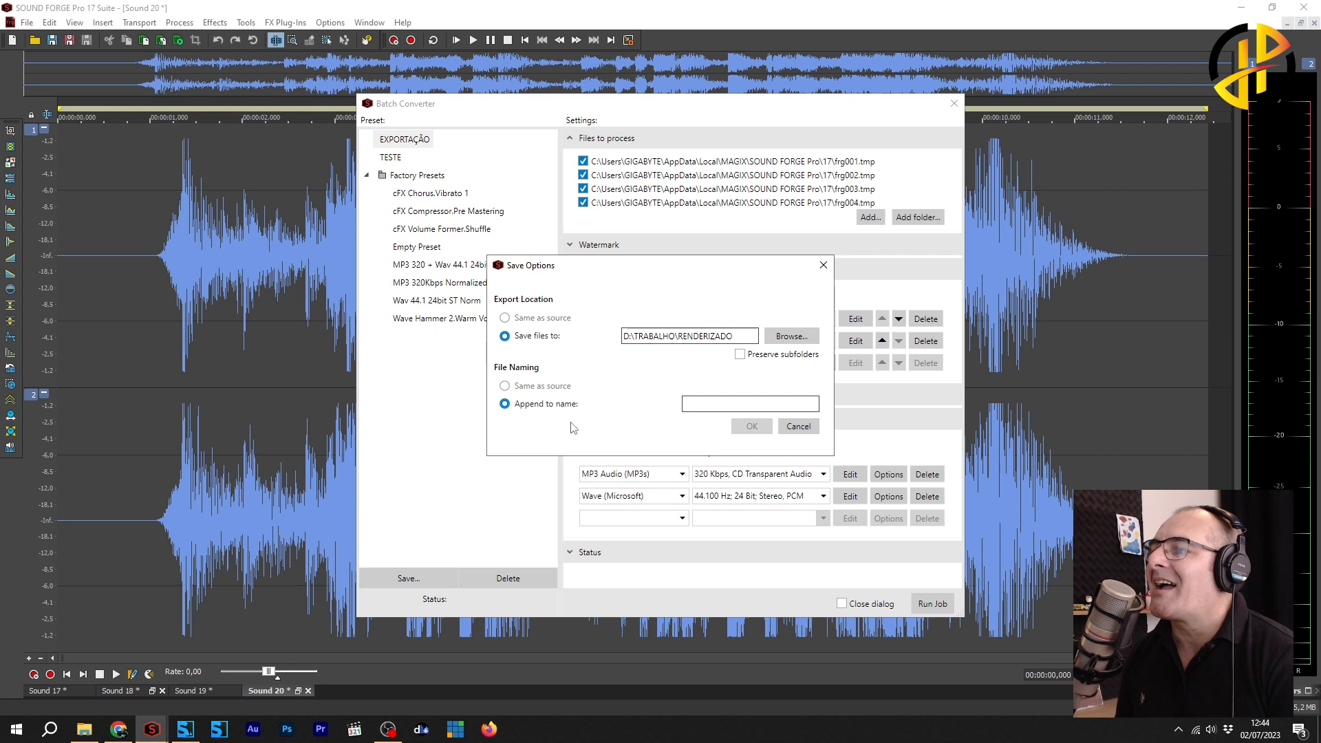
{"action": "left_click", "coordinate": [701, 404]}
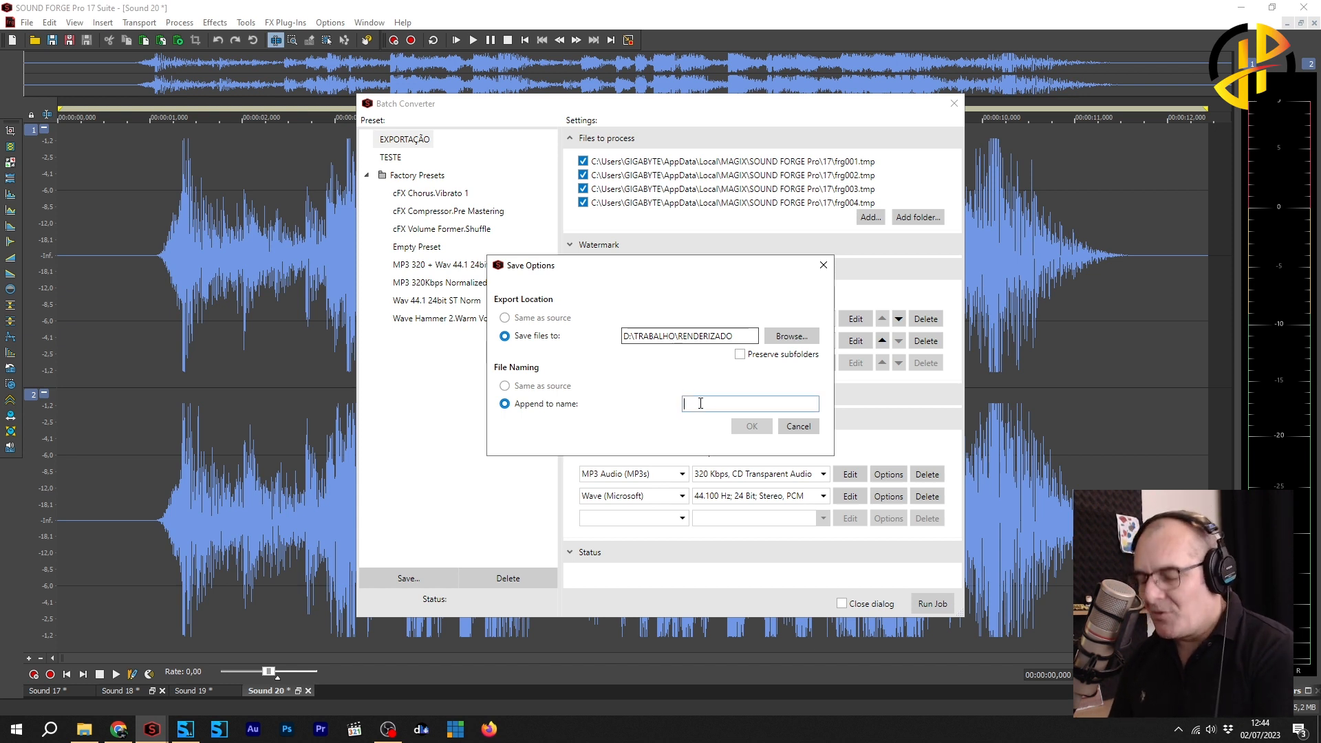
{"action": "type", "text": "VINHETAS"}
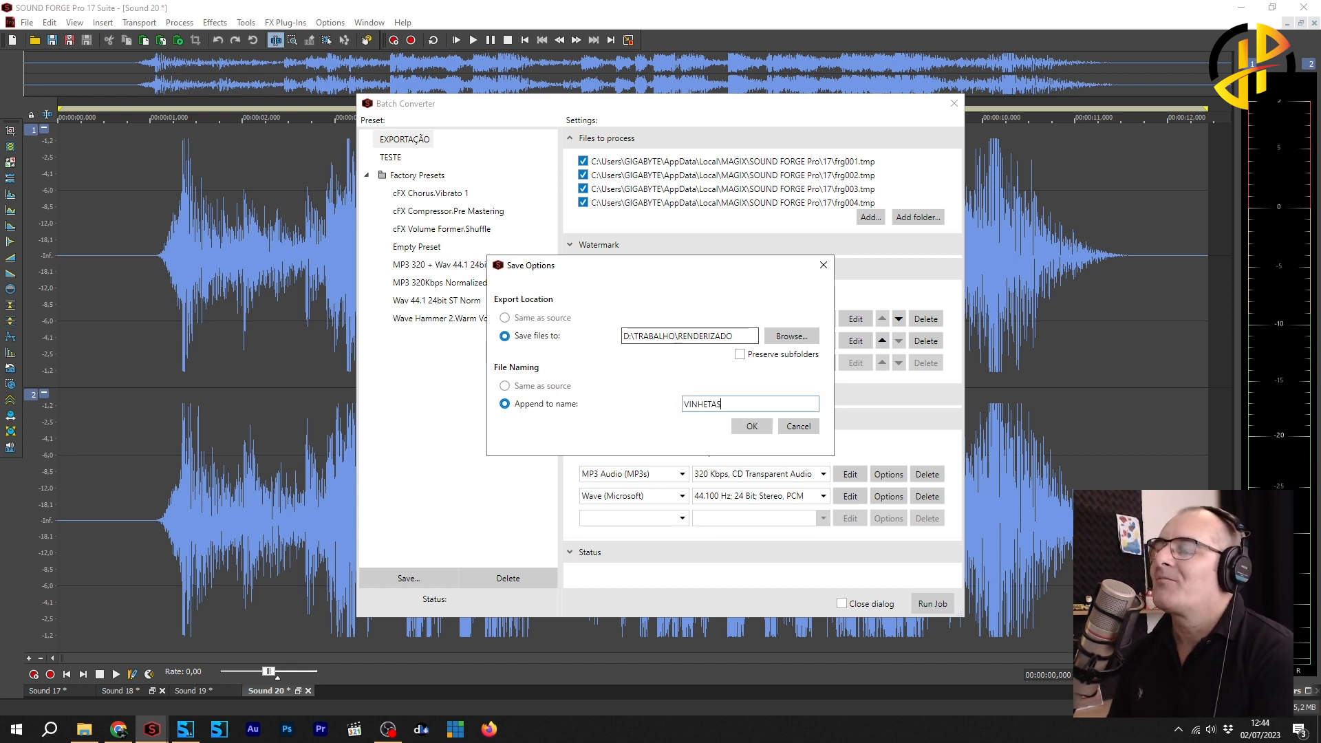
{"action": "left_click", "coordinate": [758, 425]}
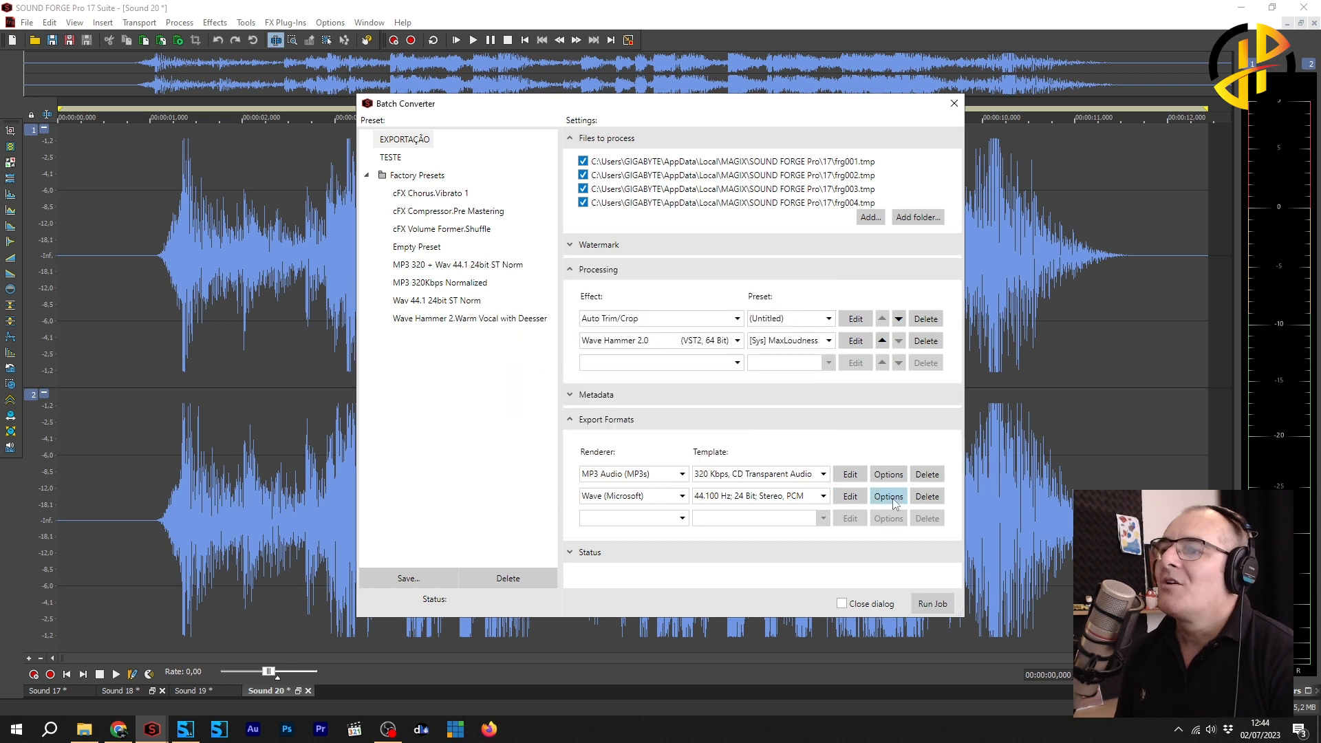
Append VINHETAS WAV to the file names of the Wave (Microsoft) export in its save options.
{"action": "left_click", "coordinate": [891, 497]}
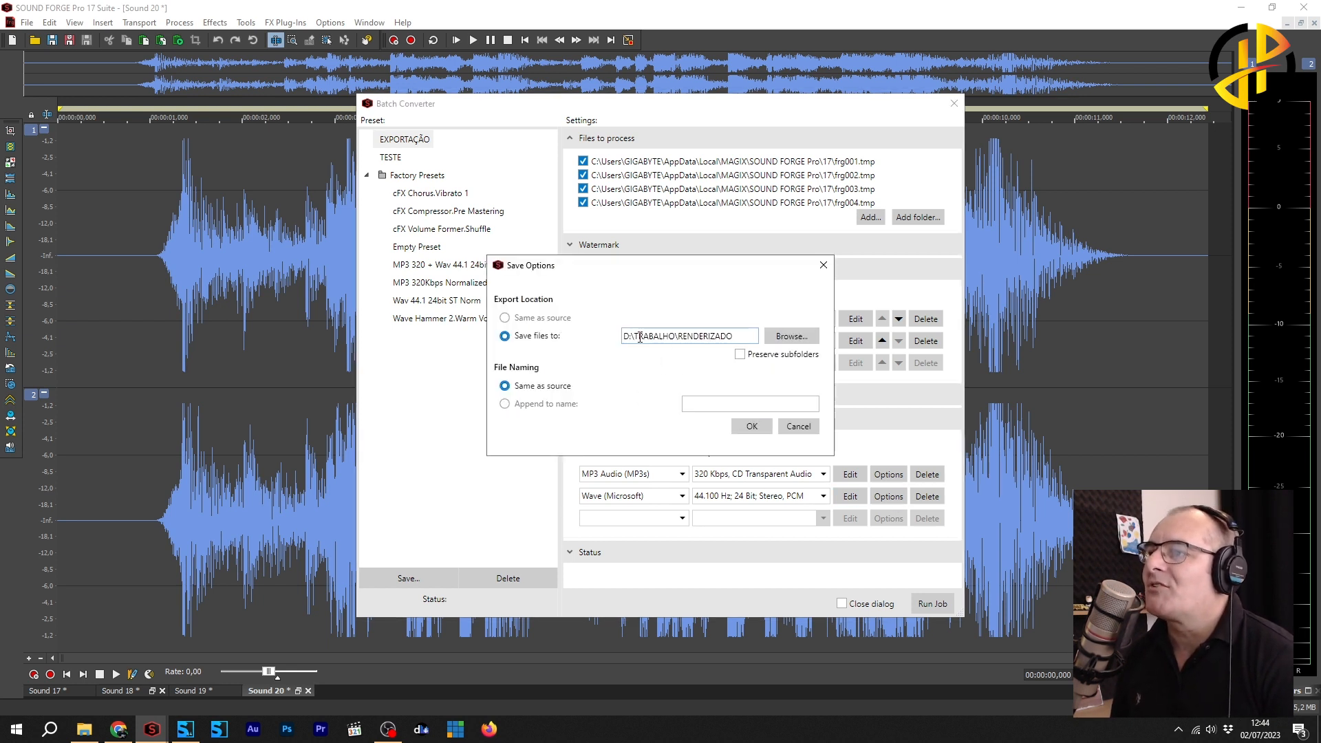
{"action": "left_click", "coordinate": [526, 404]}
{"action": "left_click", "coordinate": [713, 402]}
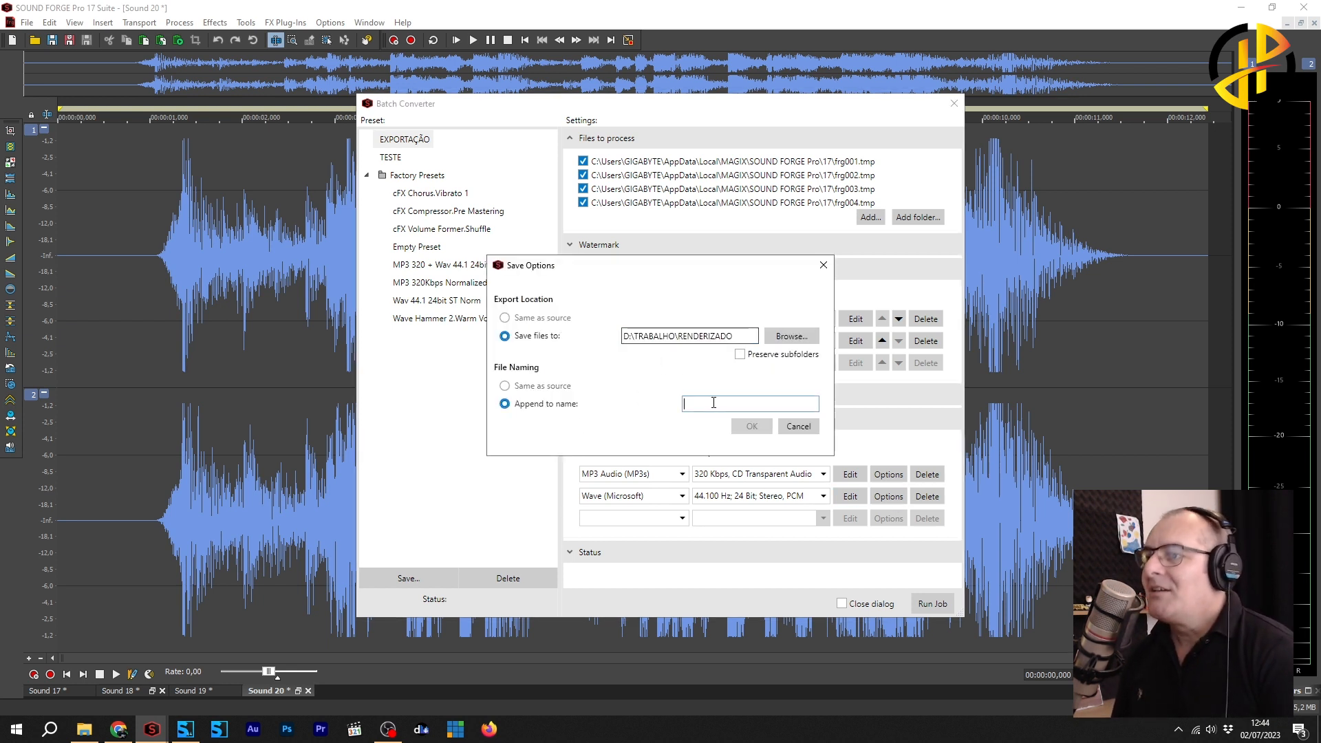
{"action": "type", "text": "VINHETAS WAV"}
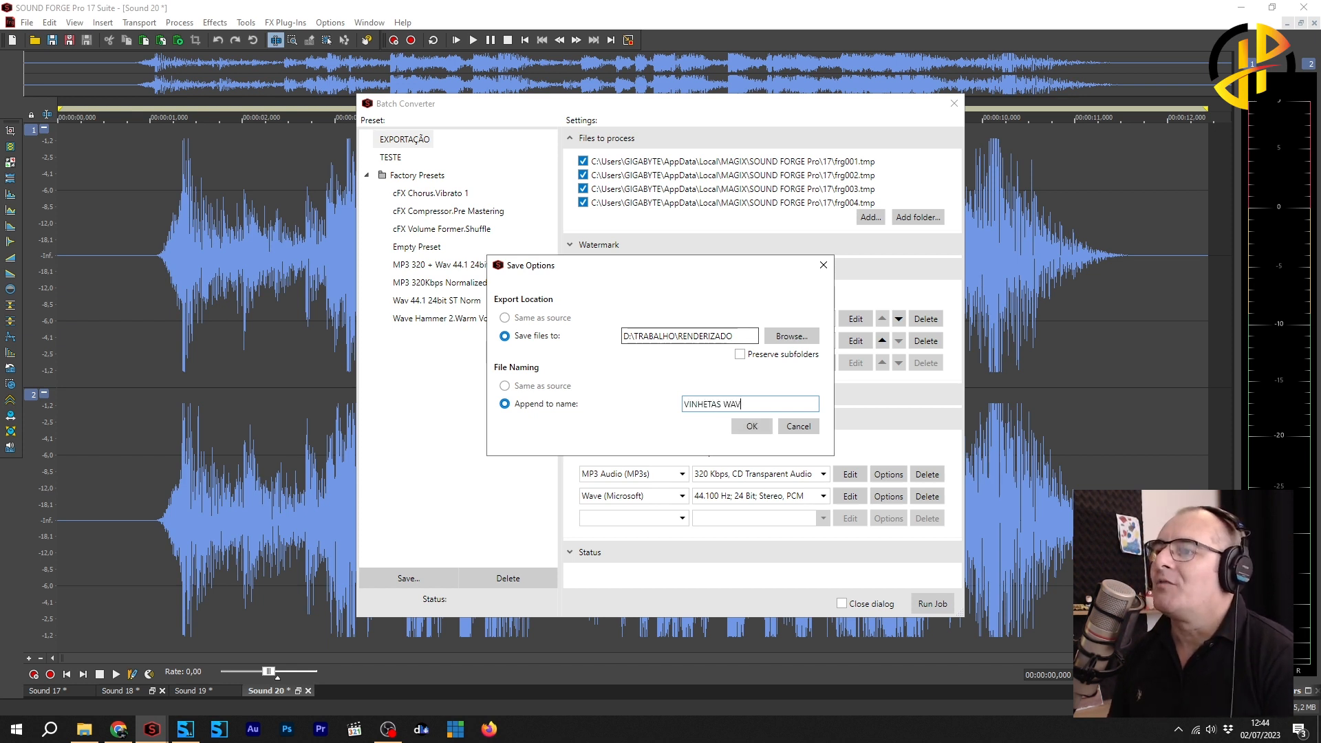
{"action": "left_click", "coordinate": [752, 426]}
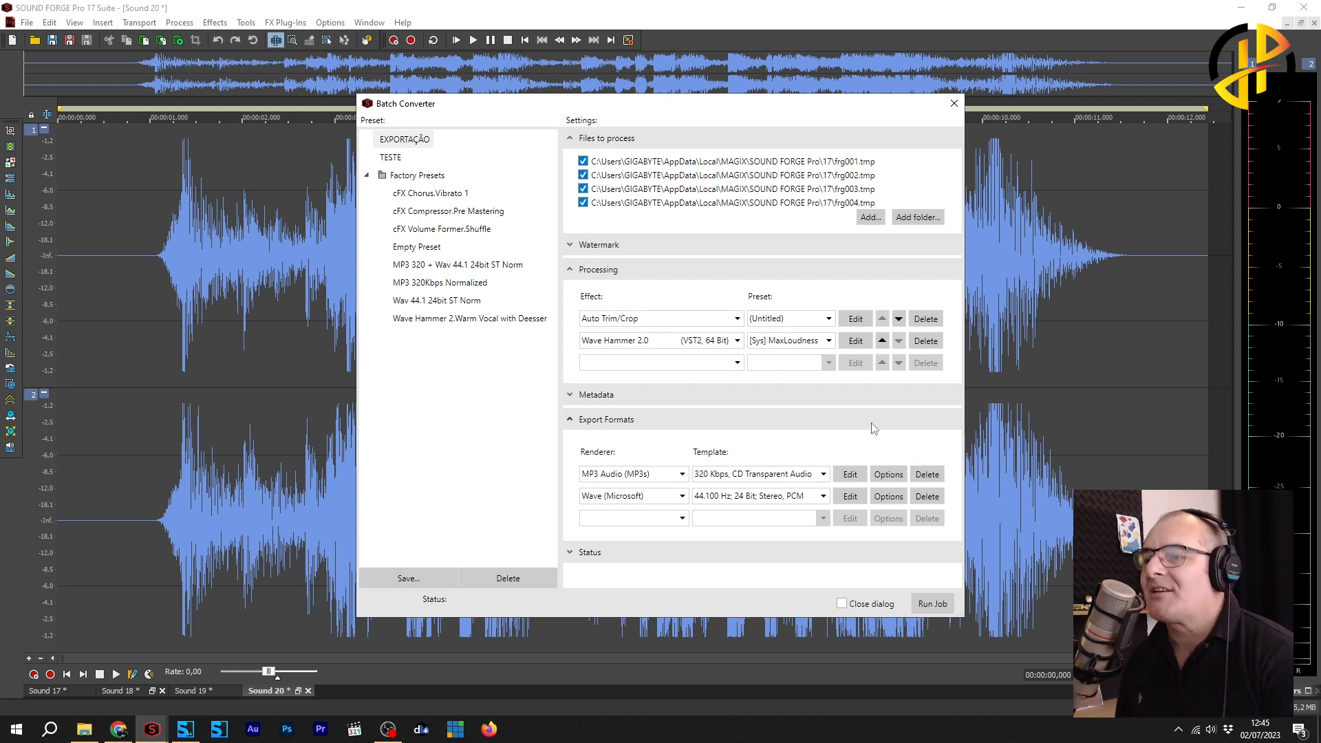
Run the batch job on the jingle files and close the Batch Converter.
{"action": "left_click", "coordinate": [888, 495]}
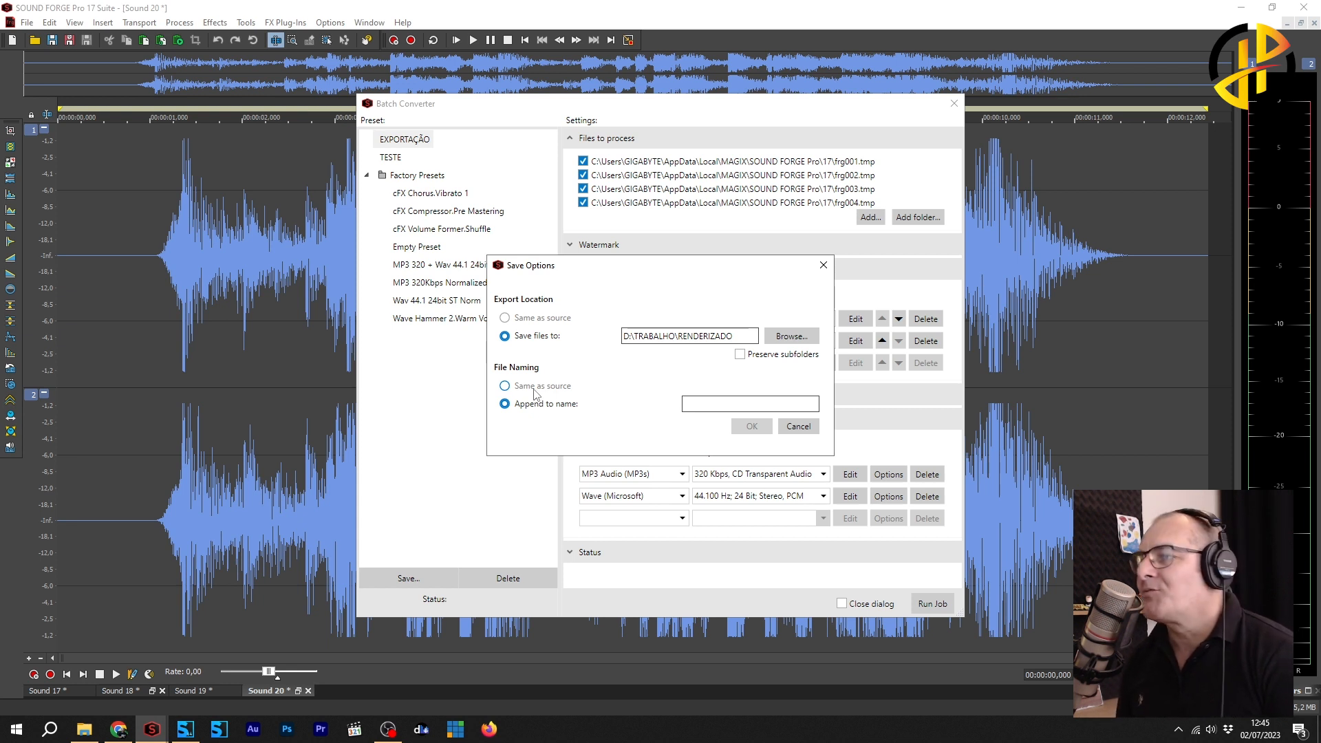
{"action": "left_click", "coordinate": [798, 427]}
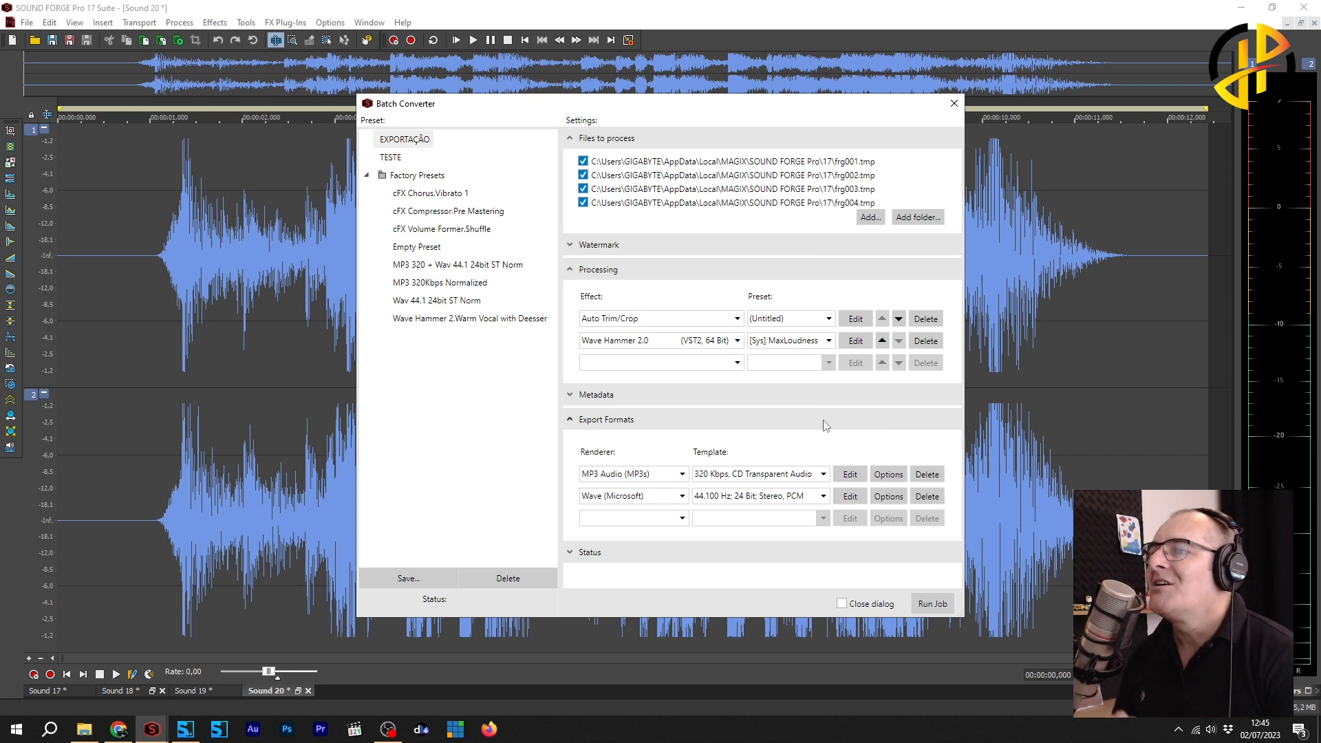
{"action": "left_click", "coordinate": [931, 608]}
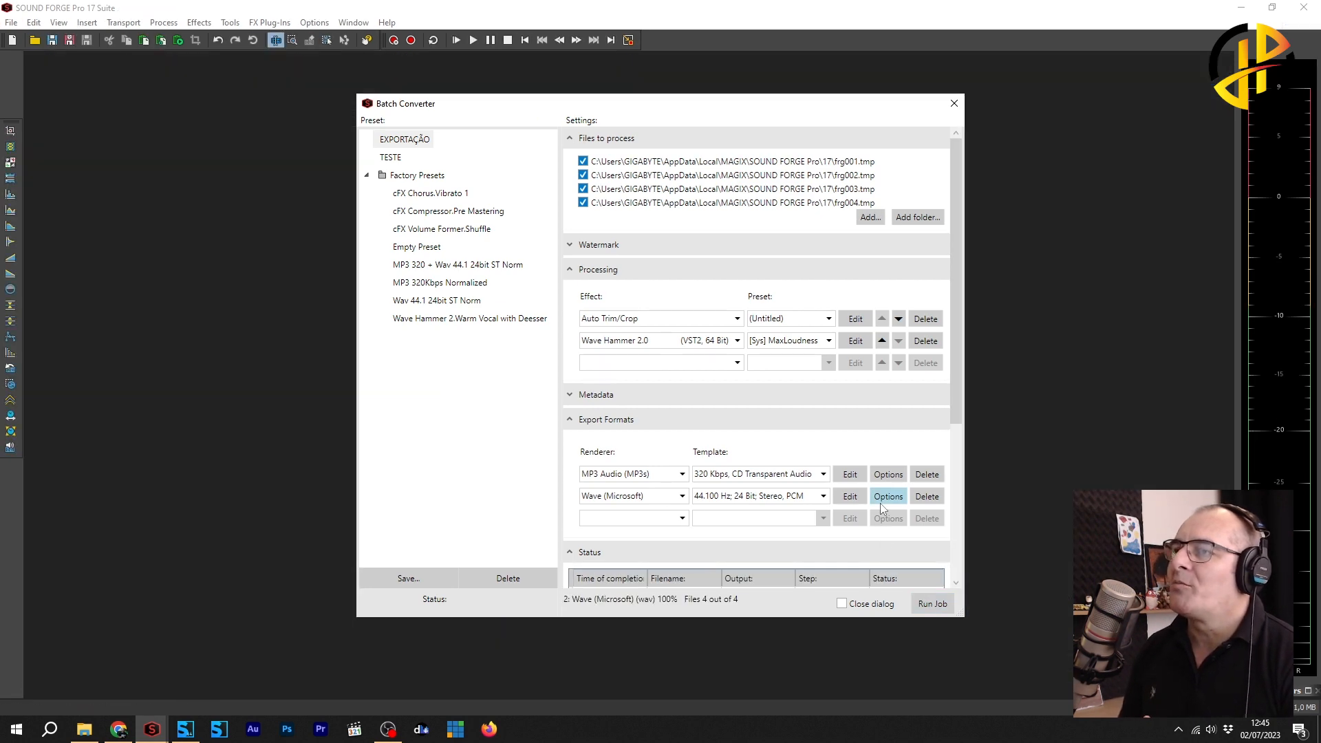
{"action": "left_click", "coordinate": [953, 103]}
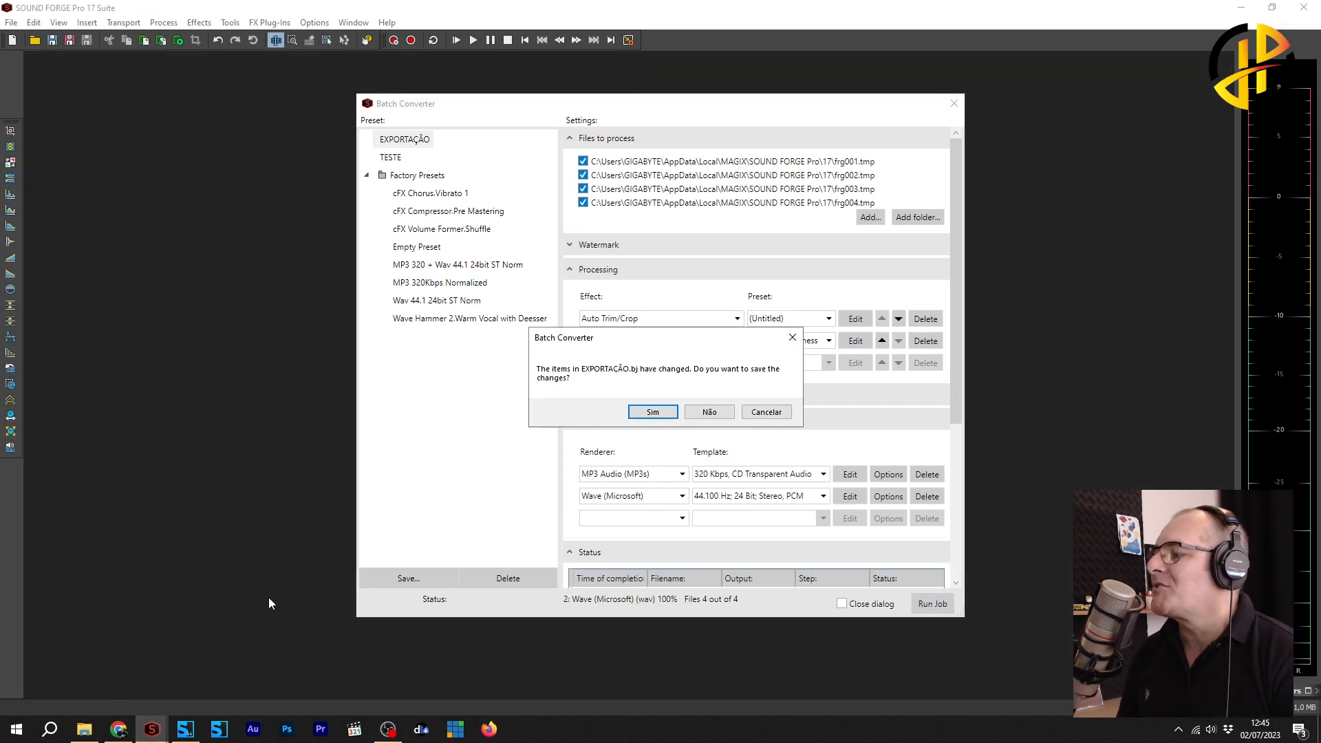
Switch to File Explorer to examine the exported MP3 and WAV jingles in the RENDERIZADO folder, then return to SOUND FORGE Pro.
{"action": "left_click", "coordinate": [84, 729]}
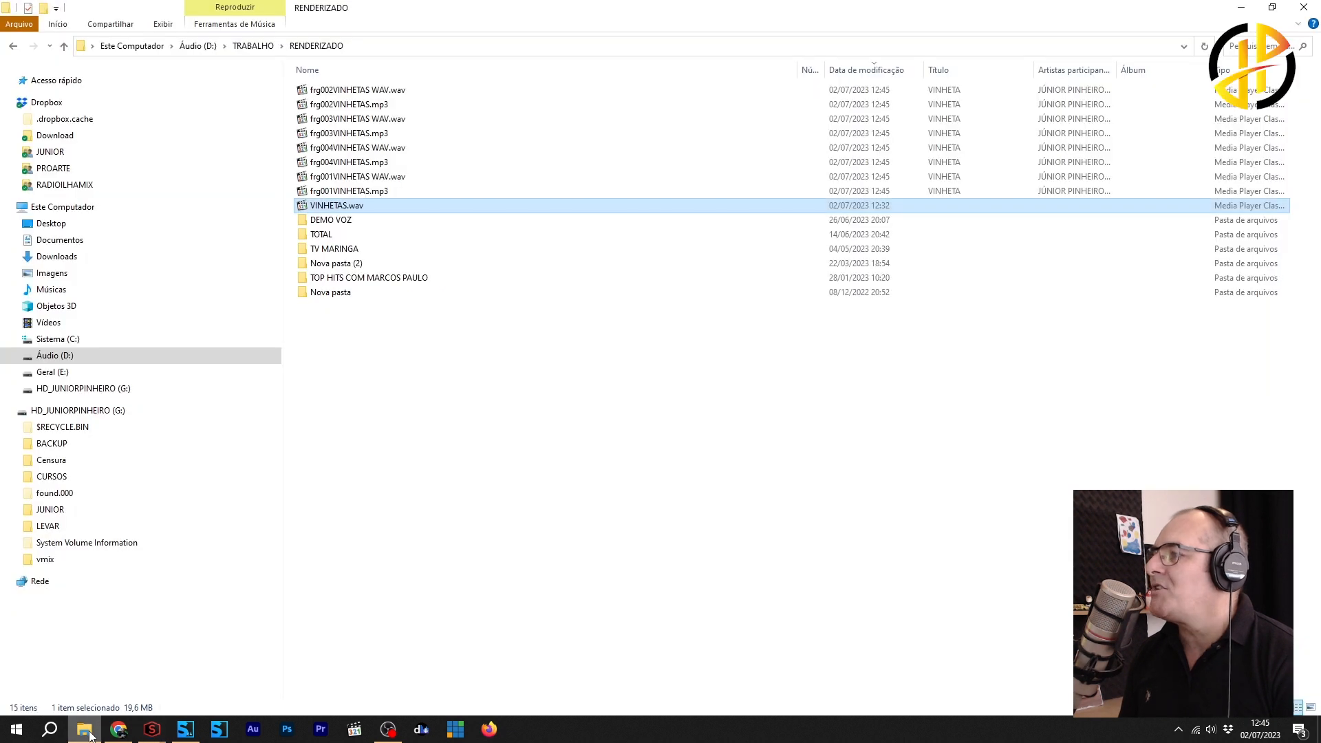
{"action": "left_click", "coordinate": [387, 191]}
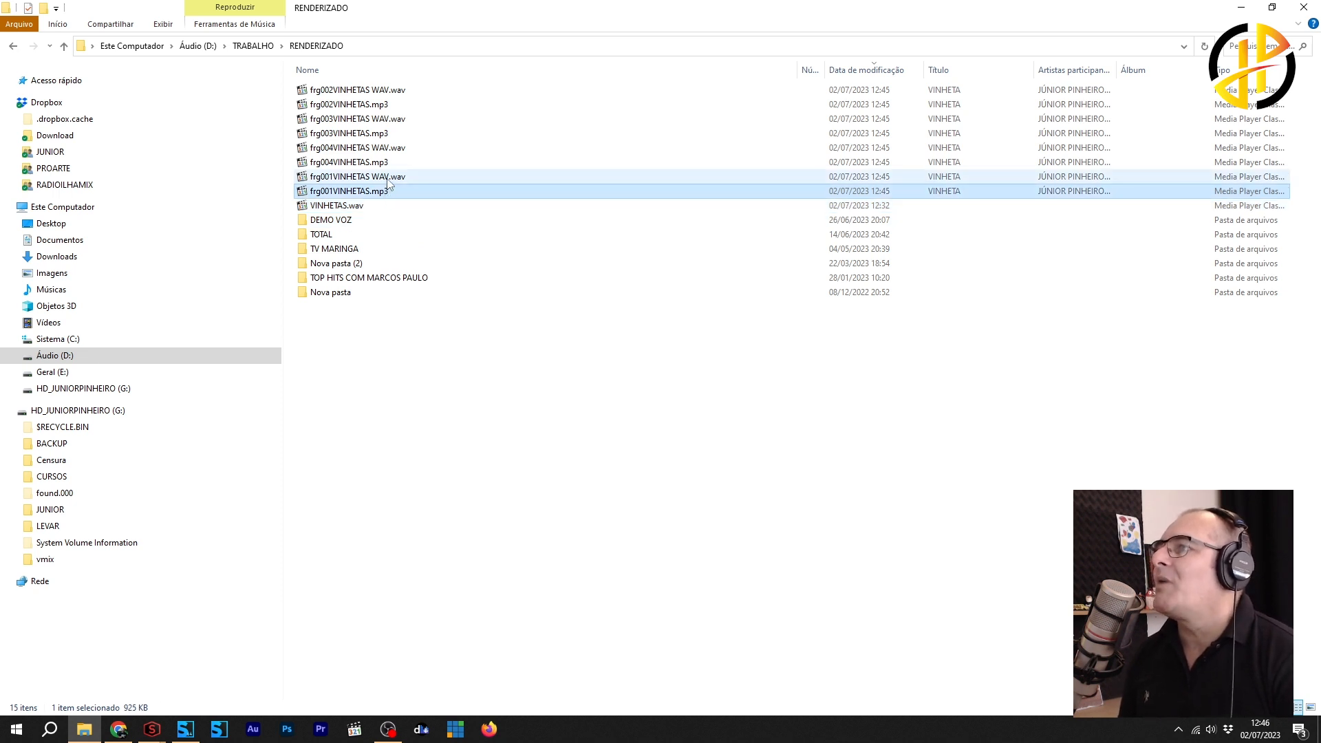
{"action": "left_click", "coordinate": [389, 179]}
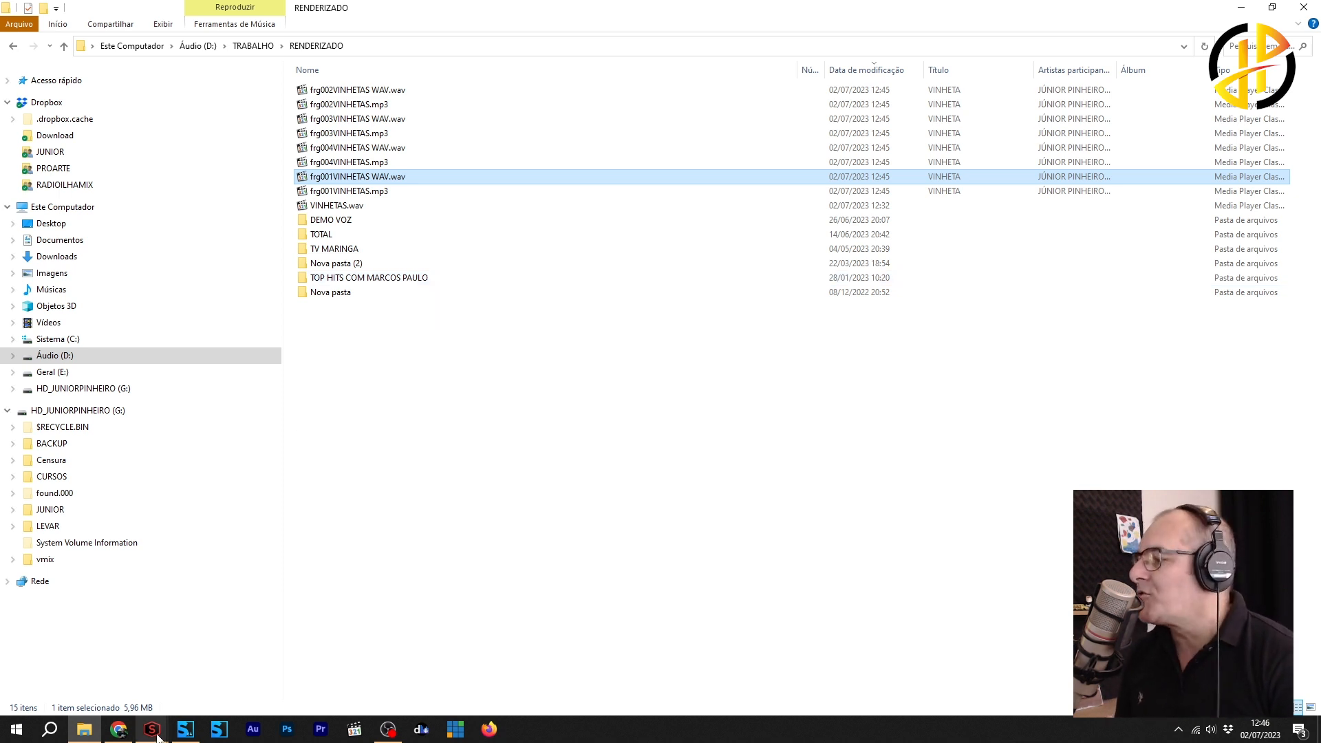
{"action": "mouse_move", "coordinate": [151, 728]}
{"action": "left_click", "coordinate": [141, 699]}
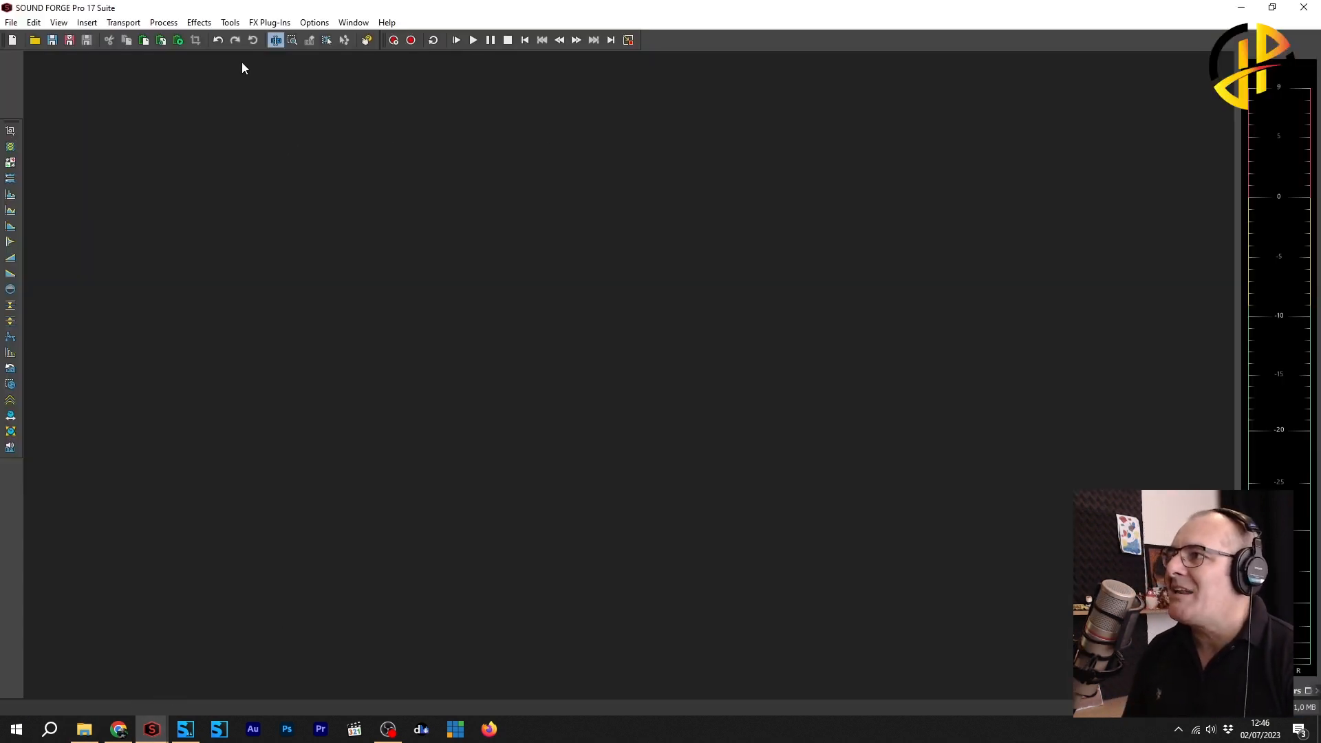